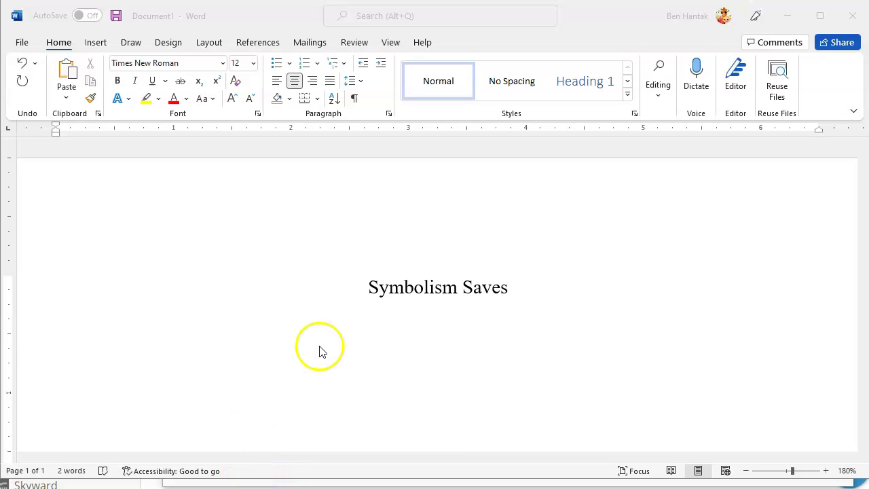
left_click(513, 285)
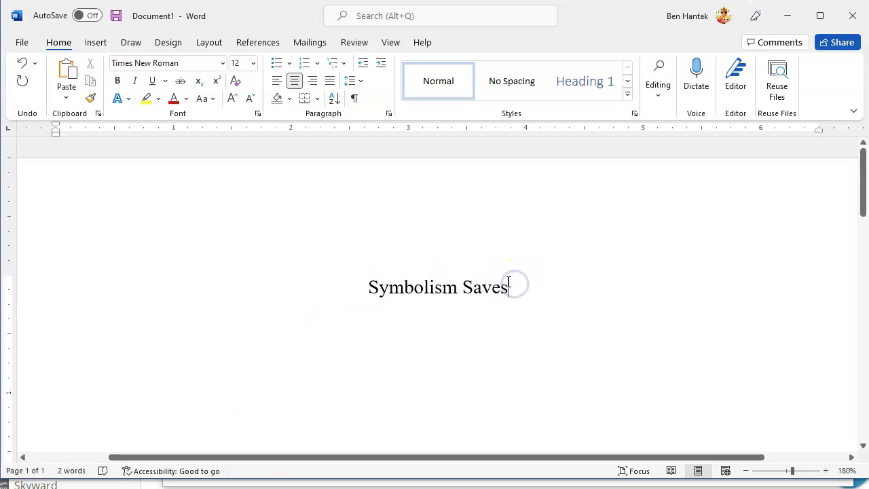
triple_click(378, 292)
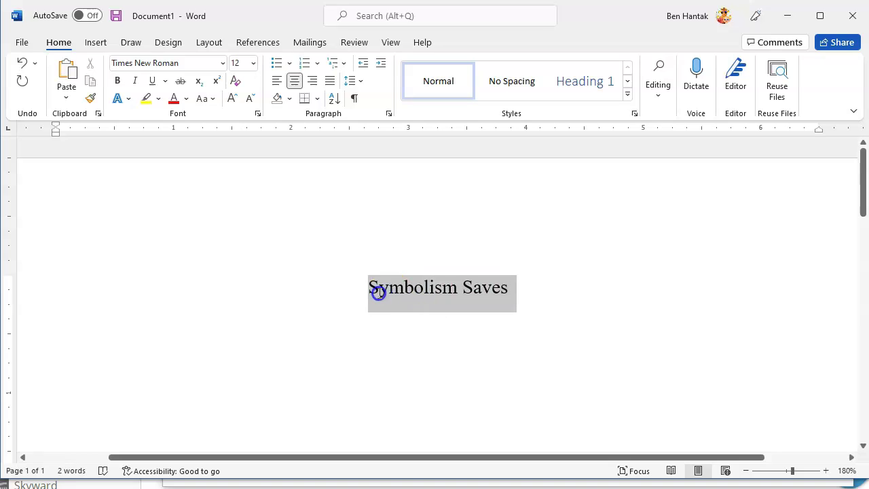
left_click(418, 317)
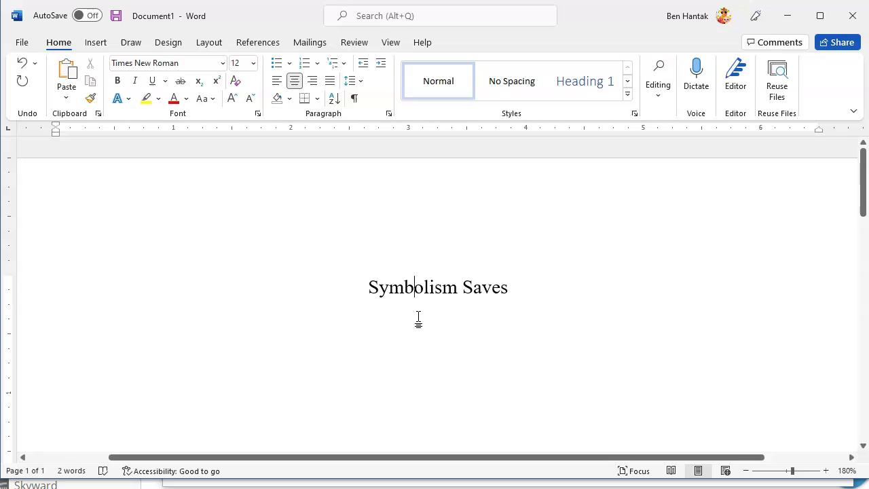
double_click(199, 204)
left_click(206, 311)
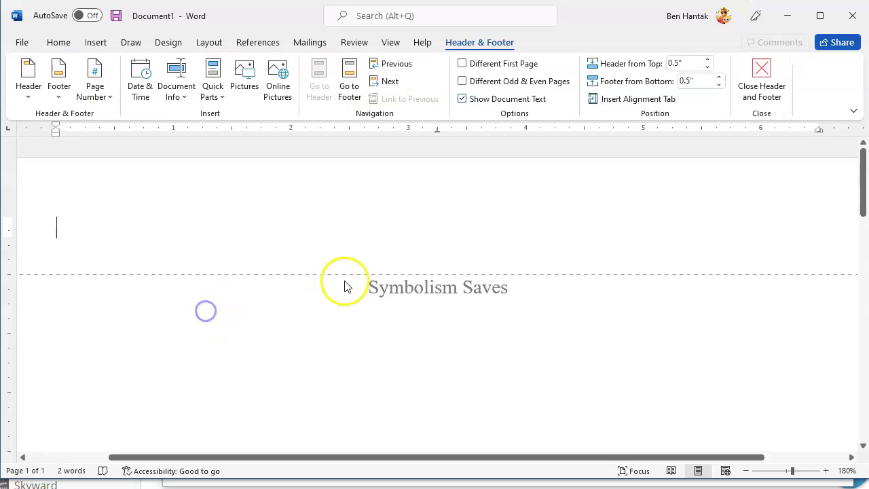
Insert an empty line above the title "Symbolism Saves" and align it left
double_click(344, 286)
key("Return")
key("Up")
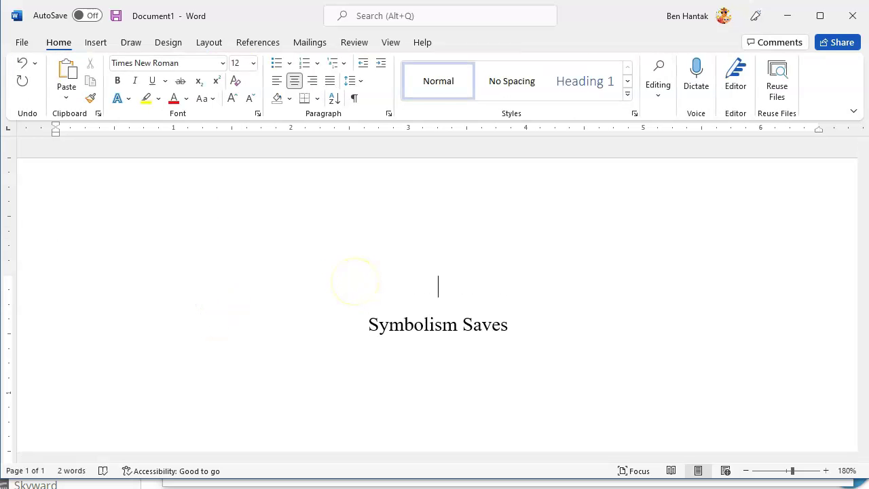
left_click(278, 81)
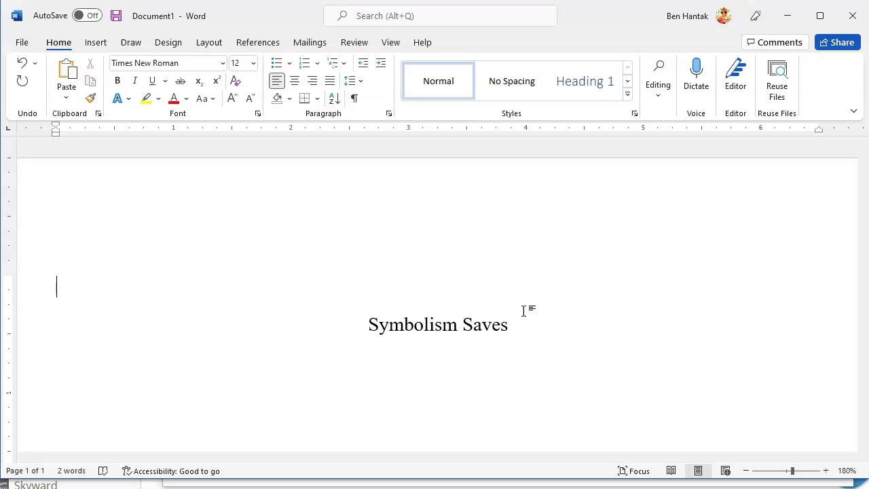
Enter the student's name and the teacher's name on separate left-aligned lines above the title
type("Student McXample")
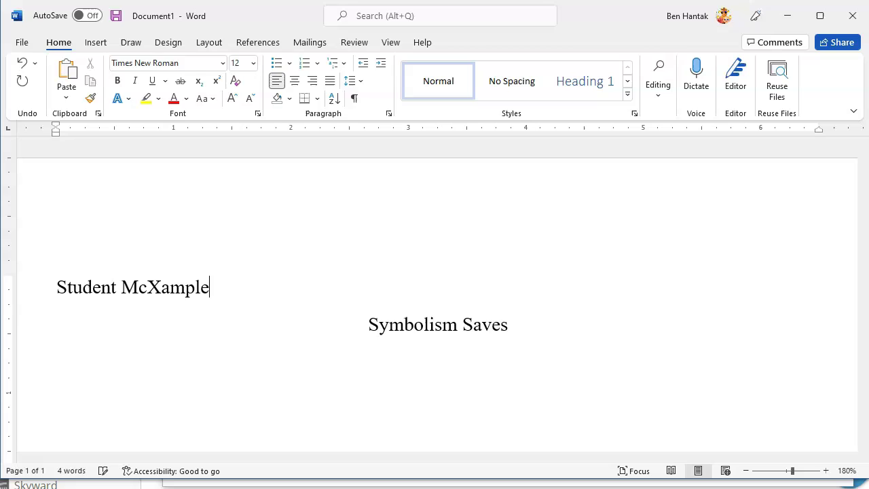
key("Return")
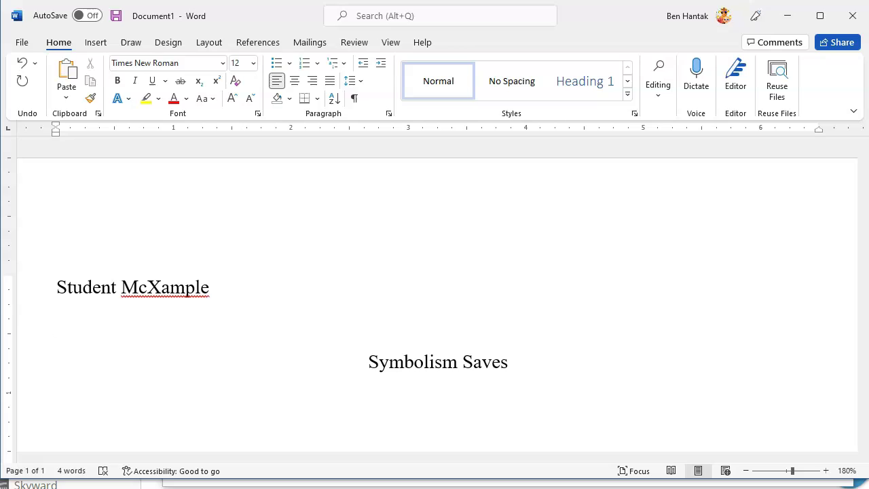
type("Mr. Hantak")
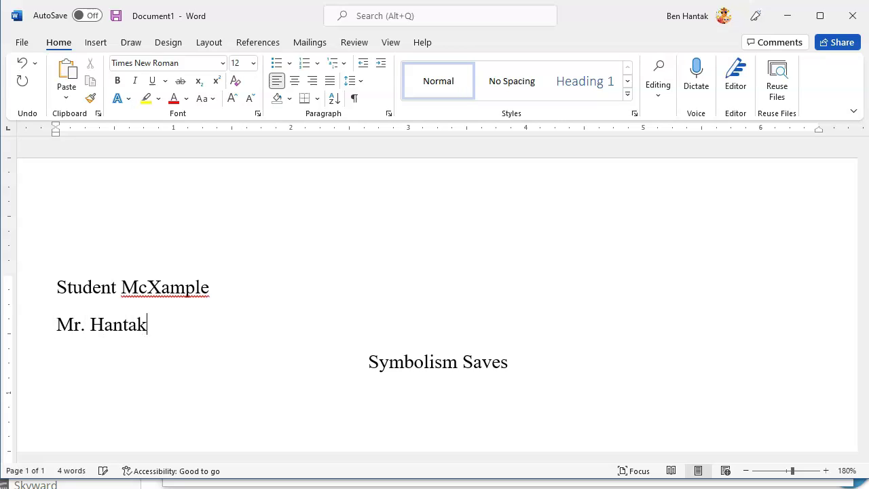
key("Return")
Add the class line "Applied English 3rd" and the date line "29 November 2021" below the teacher's name
type("App")
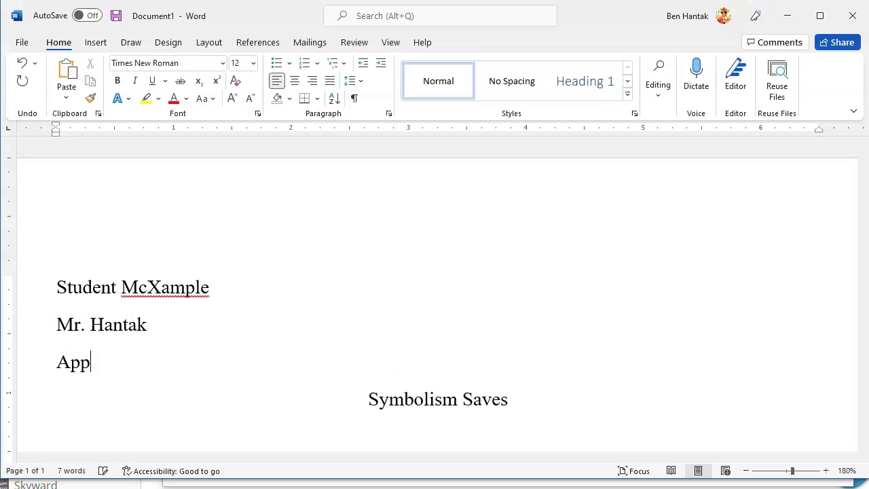
type("lied Enlgish 3r")
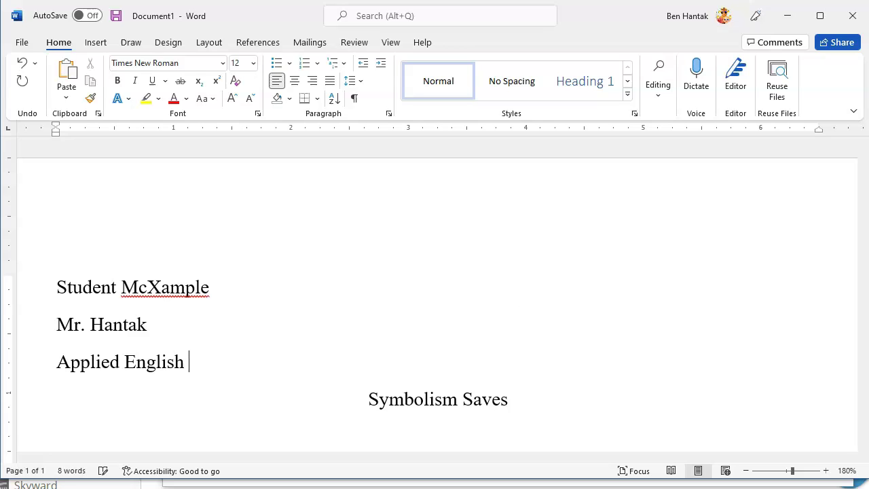
type("d")
key("Return")
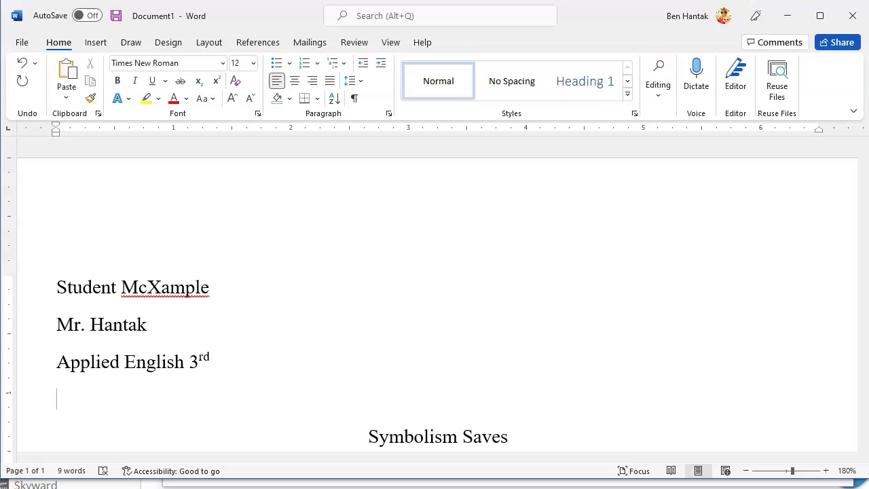
type("29 Nov")
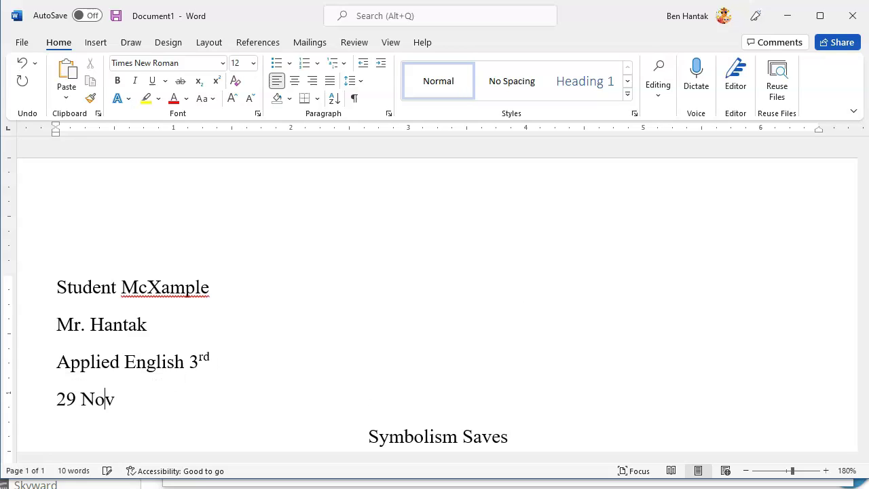
type("ember 2021")
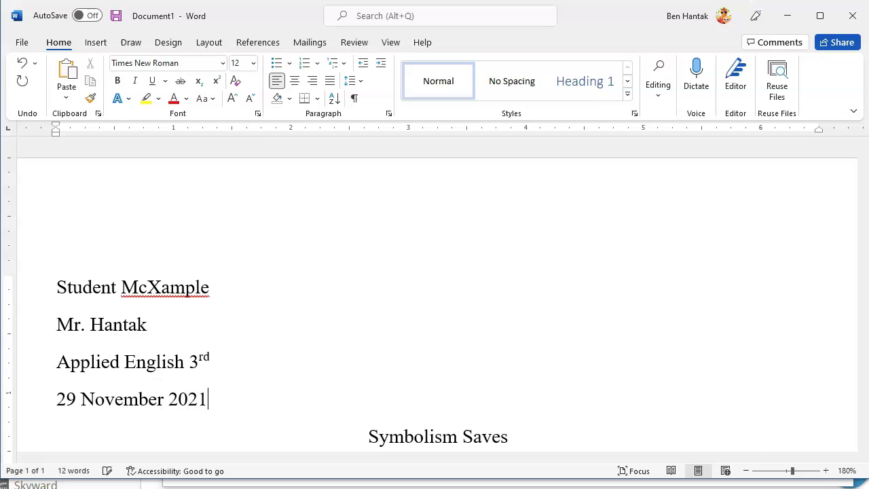
Left-align the empty line below the title and indent its start by one tab
left_click_drag(864, 201, 864, 223)
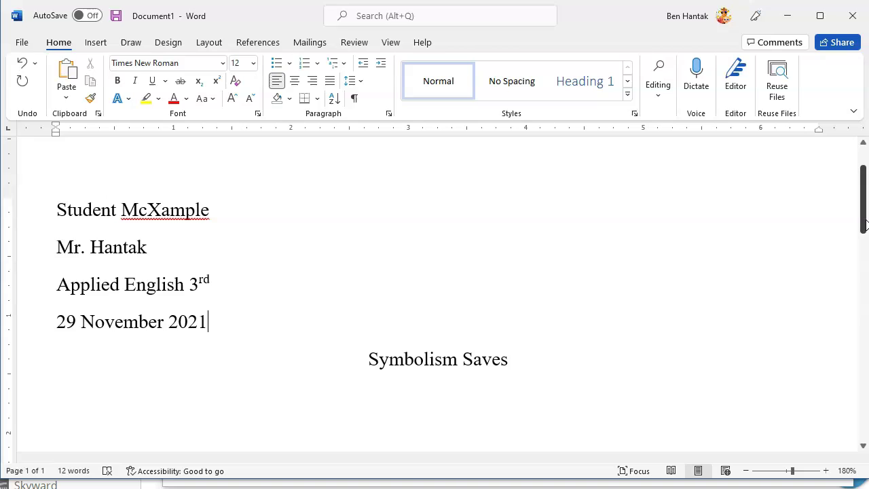
scroll(863, 224, "down", 1)
left_click(571, 372)
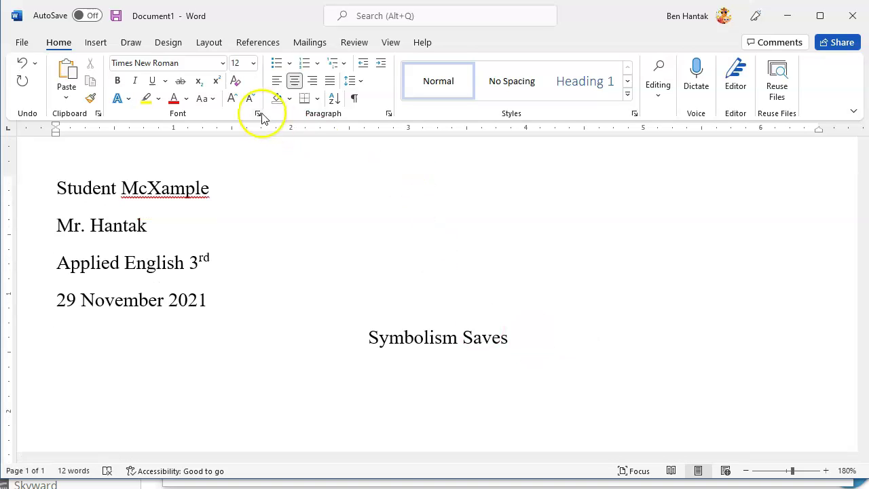
left_click(278, 80)
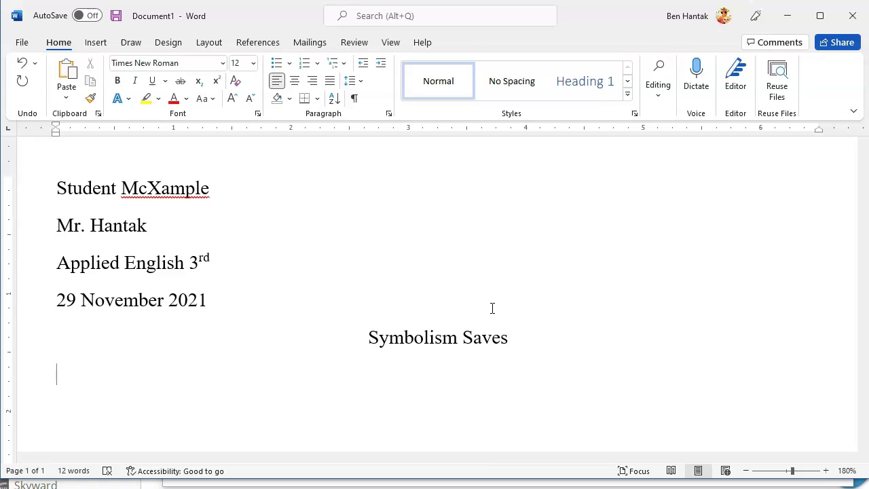
key("Tab")
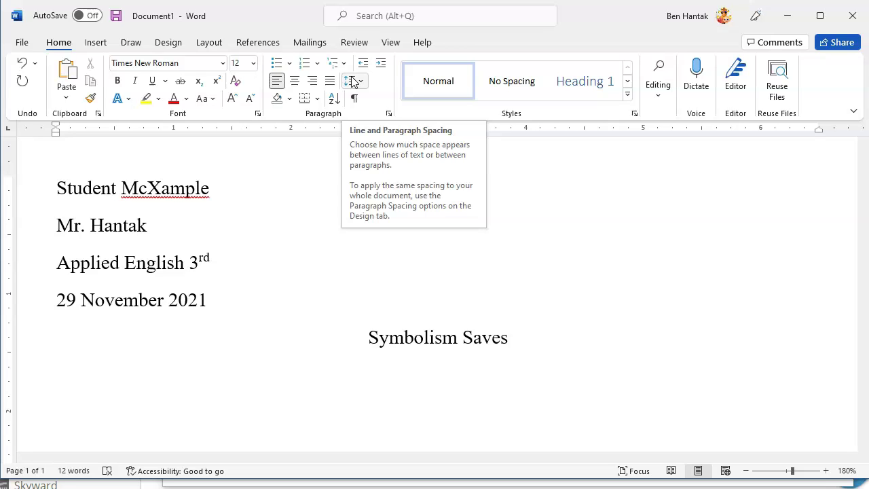
Set the line spacing of the indented body paragraph to 2.0
left_click(352, 80)
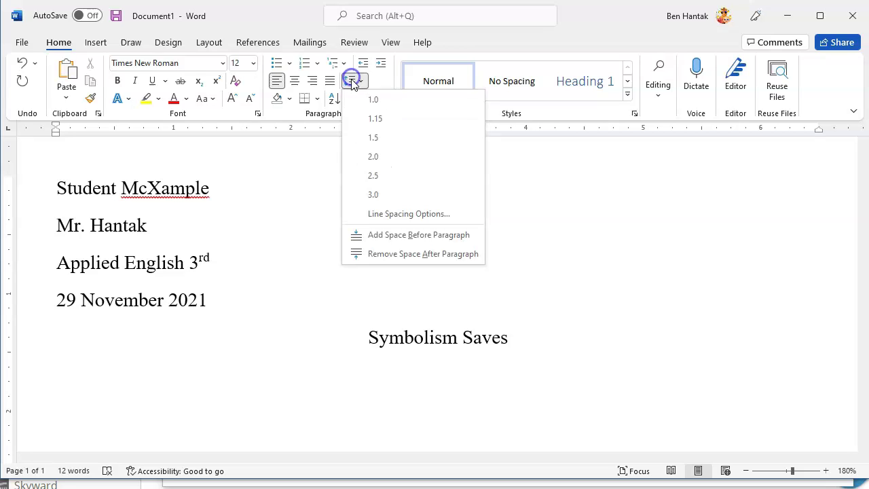
left_click(374, 158)
left_click(273, 447)
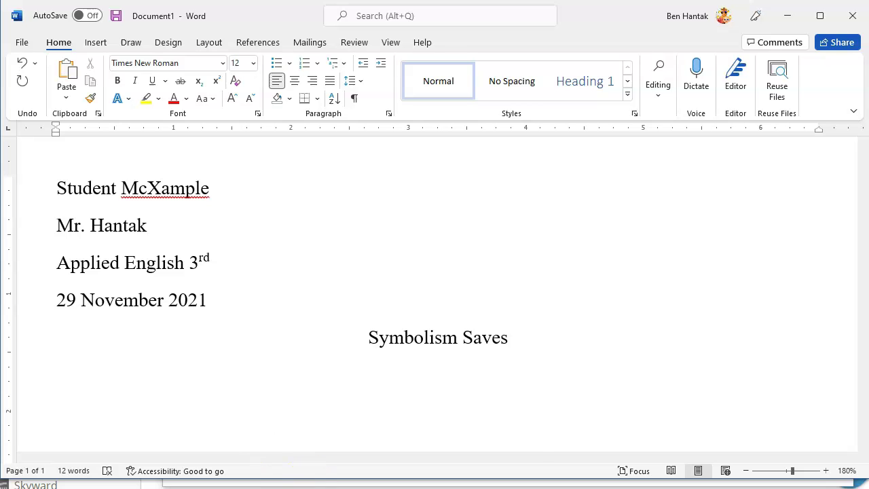
Copy the three numbered Introduction items from LWW Essay Outline 3rd Hour.docx and return to the essay document
left_click(367, 468)
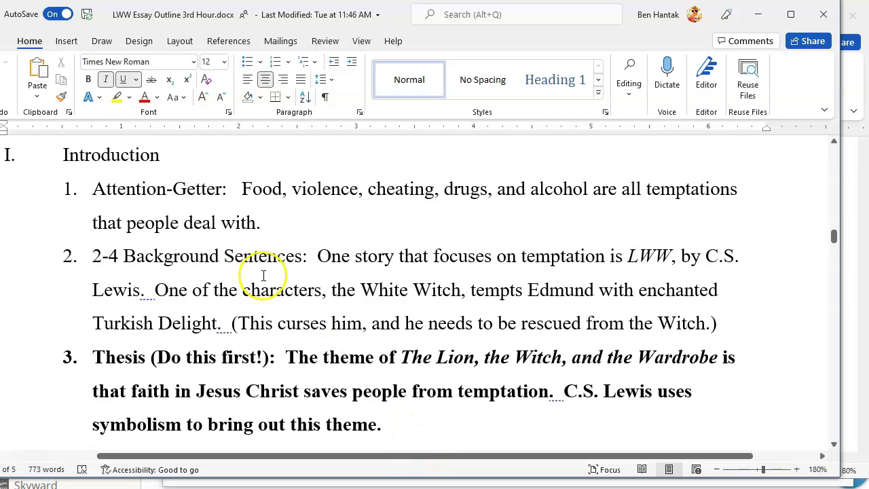
left_click_drag(220, 340, 82, 188)
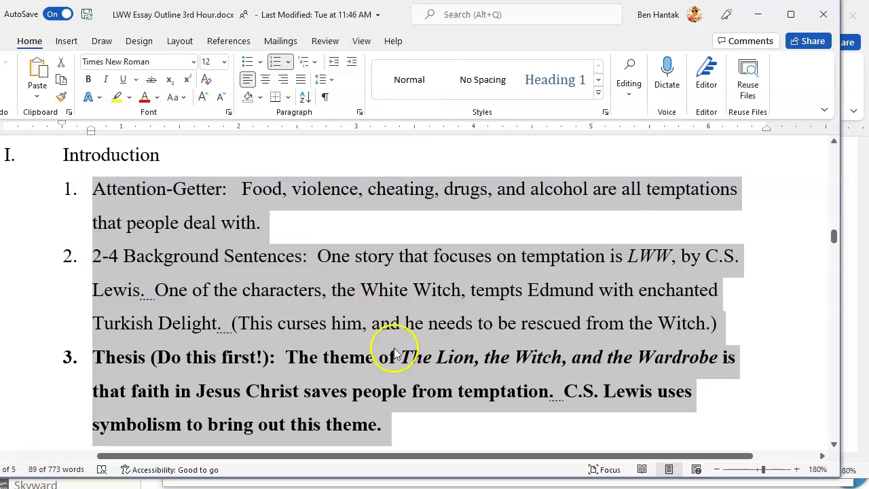
mouse_move(349, 463)
left_click(482, 444)
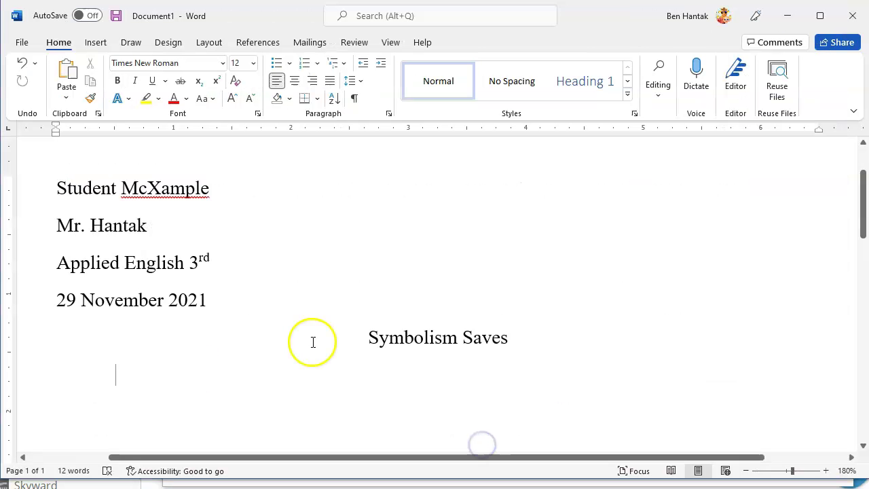
Paste the introduction as text only below the title and delete the "3. Thesis (Do this first!):" label, joining the thesis to the paragraph
right_click(116, 371)
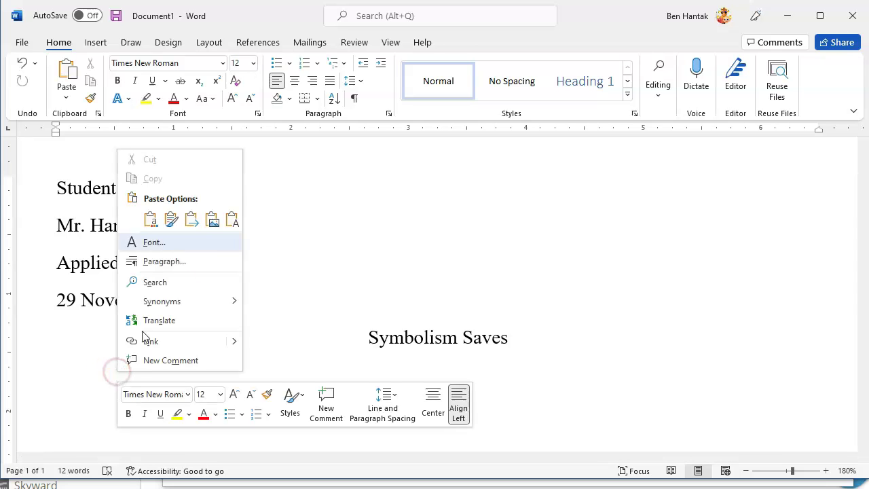
left_click(232, 222)
left_click(232, 222)
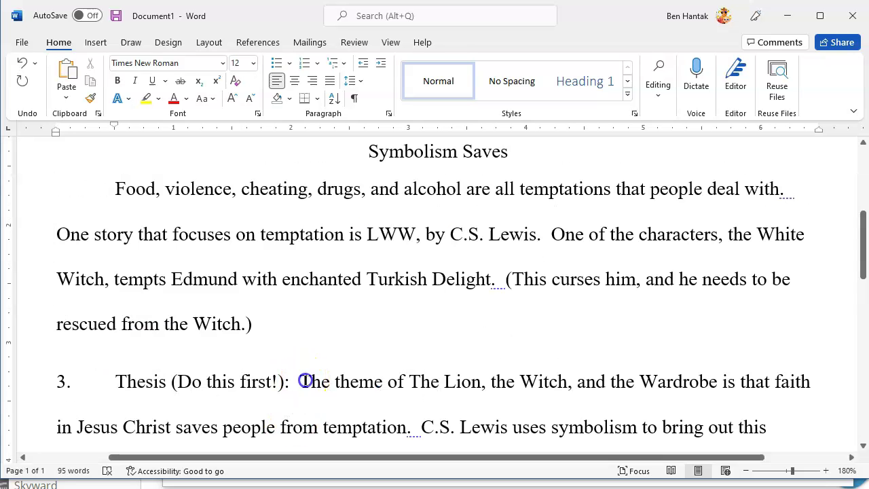
left_click_drag(301, 381, 27, 386)
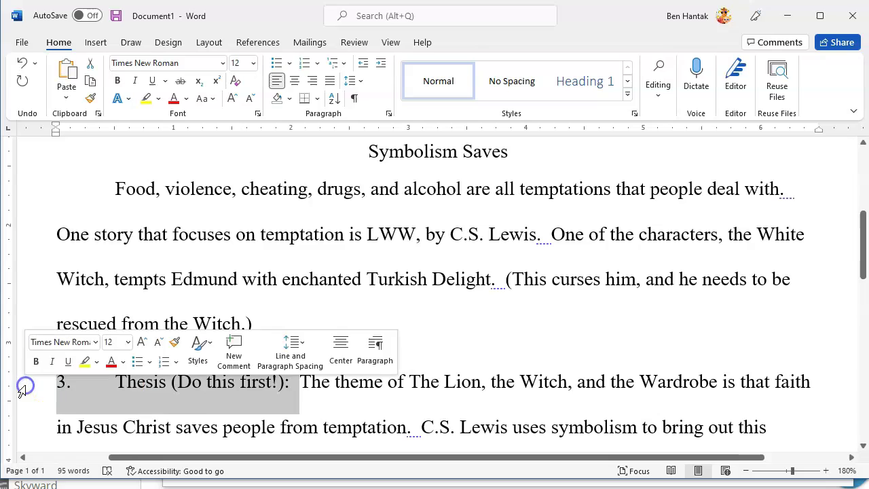
key("BackSpace")
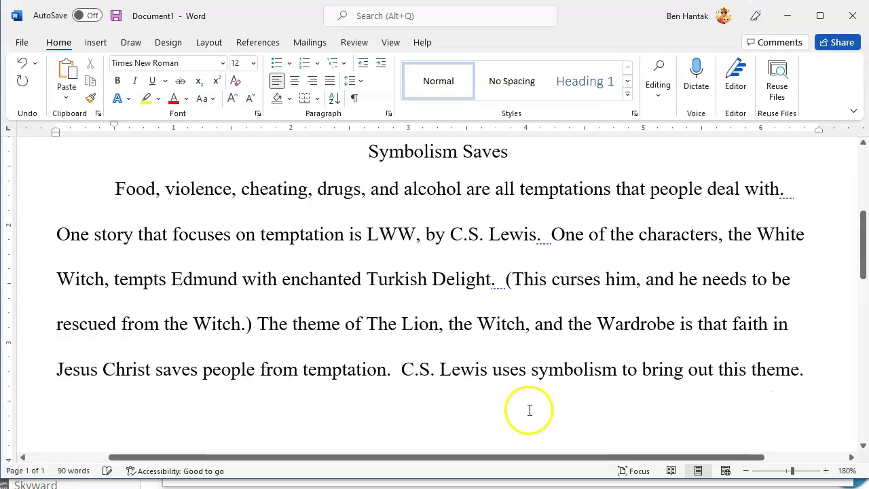
Replace the abbreviation "LWW" in the introduction's second sentence with the italic title "The Lion, the Witch, and the Wardrobe"
mouse_move(862, 262)
left_mouse_down()
mouse_move(861, 248)
mouse_move(861, 261)
left_mouse_up()
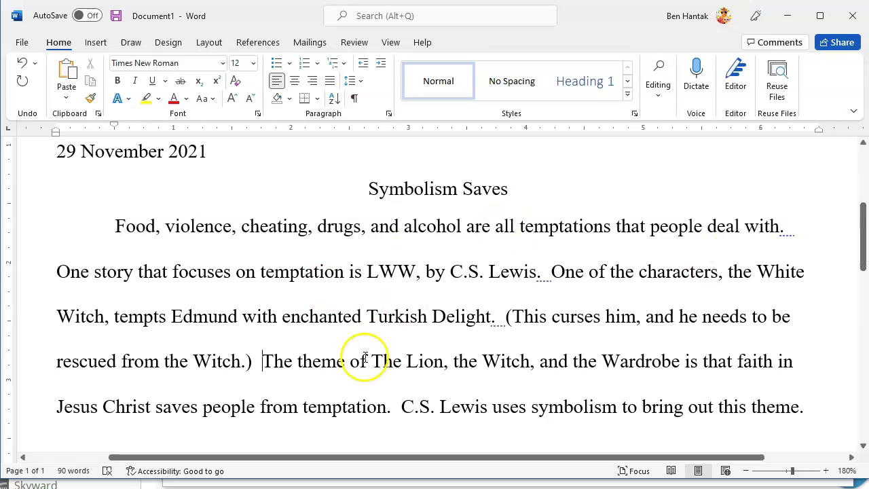
left_click_drag(412, 271, 374, 271)
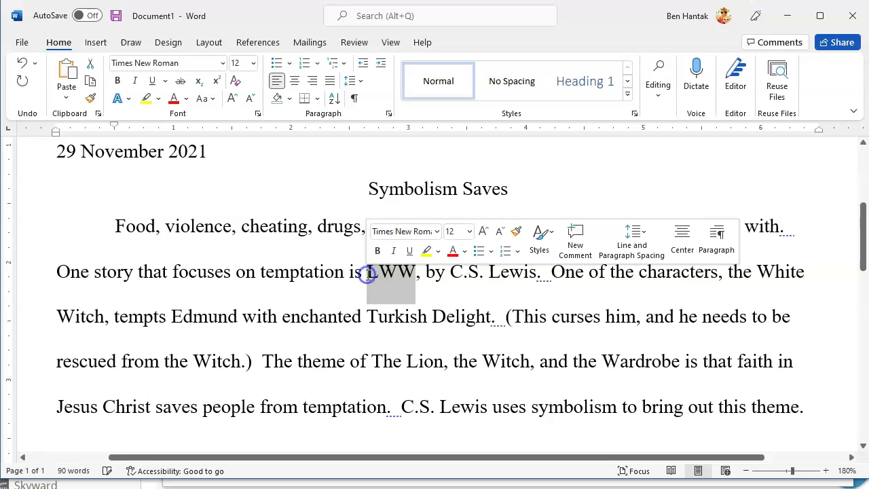
key("ctrl+i")
type("The Lion, the W")
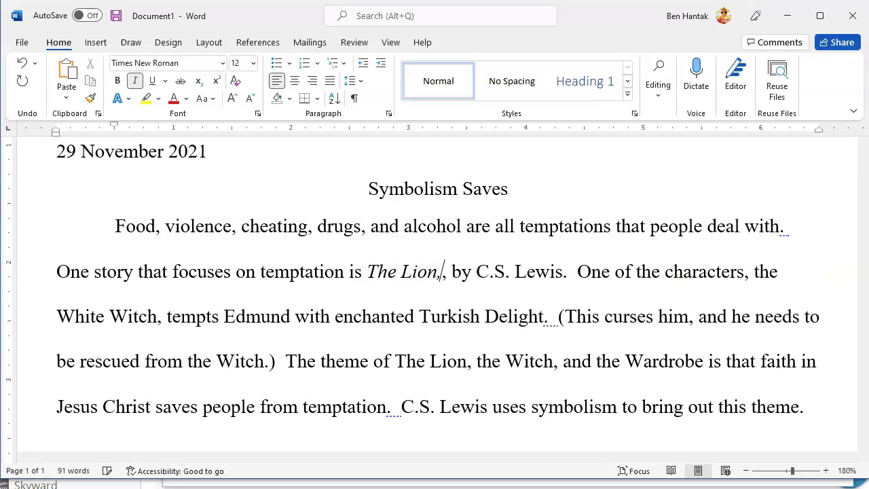
type("itch")
key("BackSpace")
key("BackSpace")
key("BackSpace")
key("BackSpace")
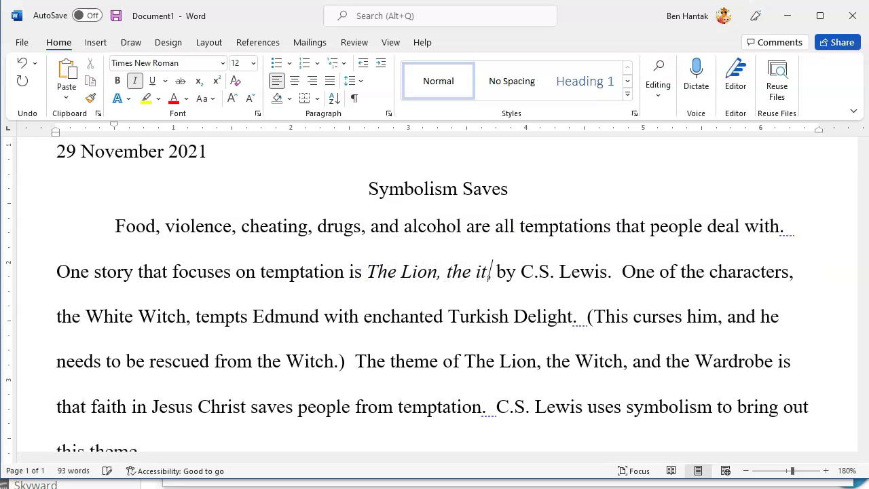
type("Witch, and the War")
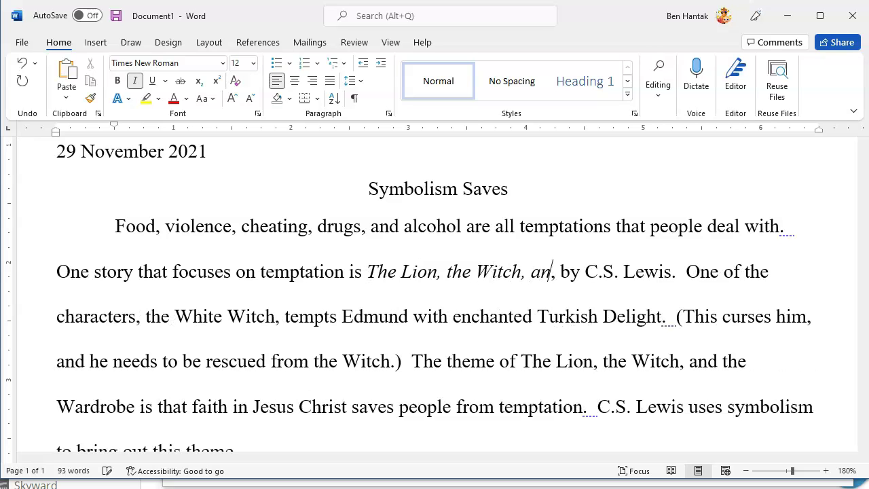
type("drobe")
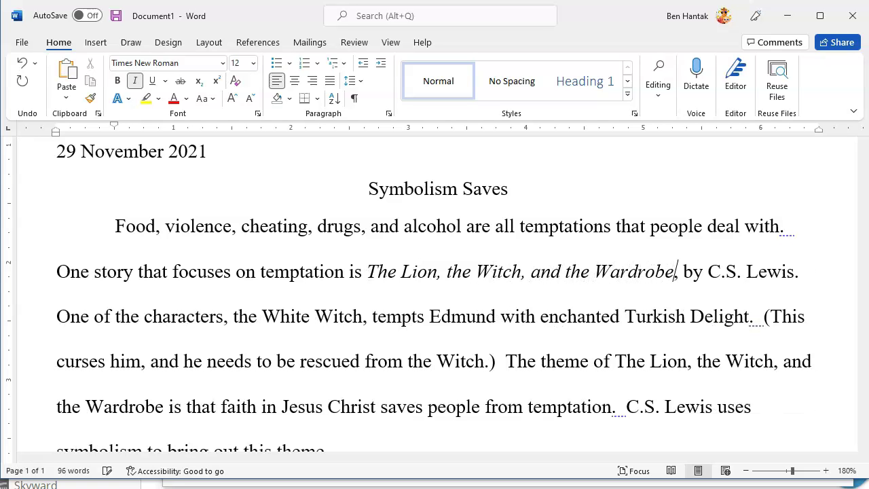
key("Right")
key("Right")
key("Right")
key("Right")
key("Right")
key("Right")
key("Right")
key("Right")
key("Right")
key("Right")
key("Right")
key("Right")
key("Right")
key("Right")
key("Right")
key("Right")
key("Right")
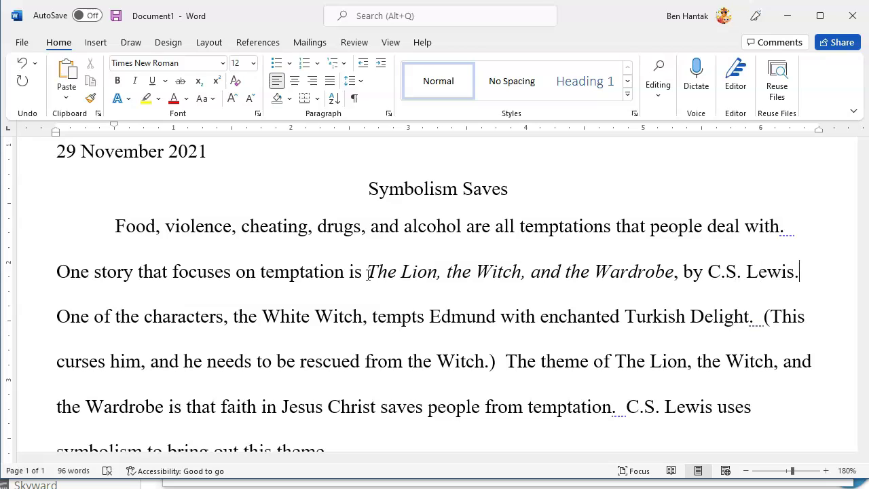
key("Right")
key("Right")
key("Right")
key("Right")
key("Right")
key("Right")
key("Right")
key("Right")
key("Right")
key("Right")
key("Right")
key("Right")
key("Right")
key("Right")
key("Right")
key("Right")
key("Right")
key("Right")
key("Right")
key("Right")
key("Down")
key("Down")
left_click_drag(863, 228, 864, 237)
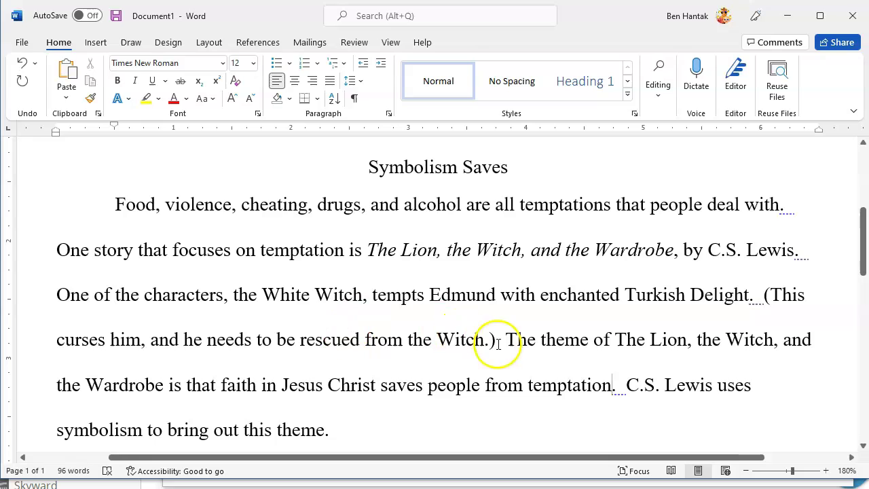
Remove the parentheses around the introduction sentence that begins "This curses him, and he needs to be rescued"
left_click_drag(479, 341, 761, 295)
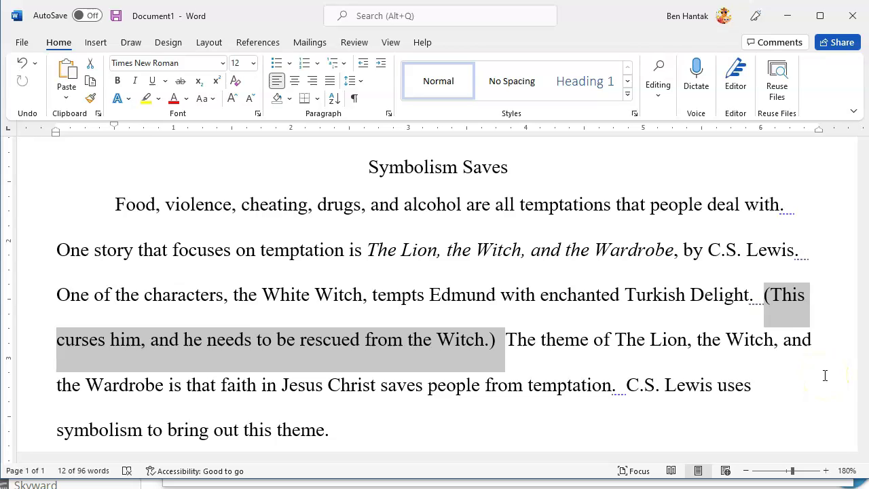
left_click(769, 294)
key("BackSpace")
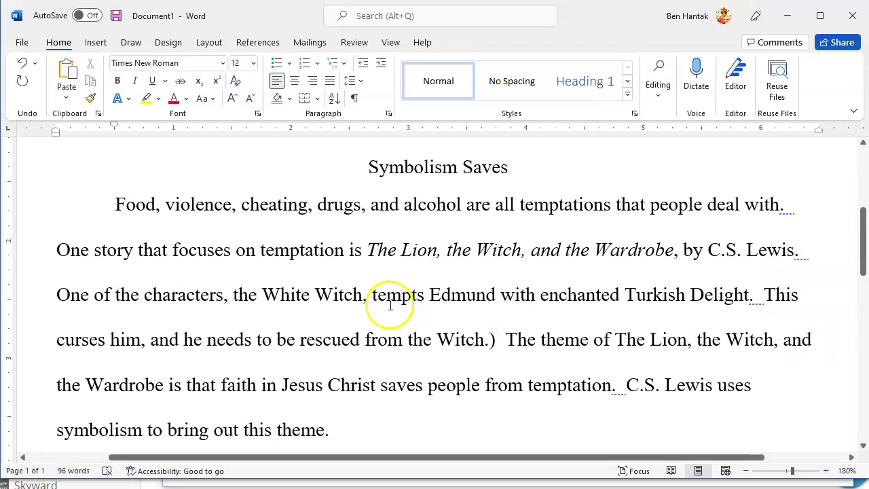
left_click(490, 342)
key("BackSpace")
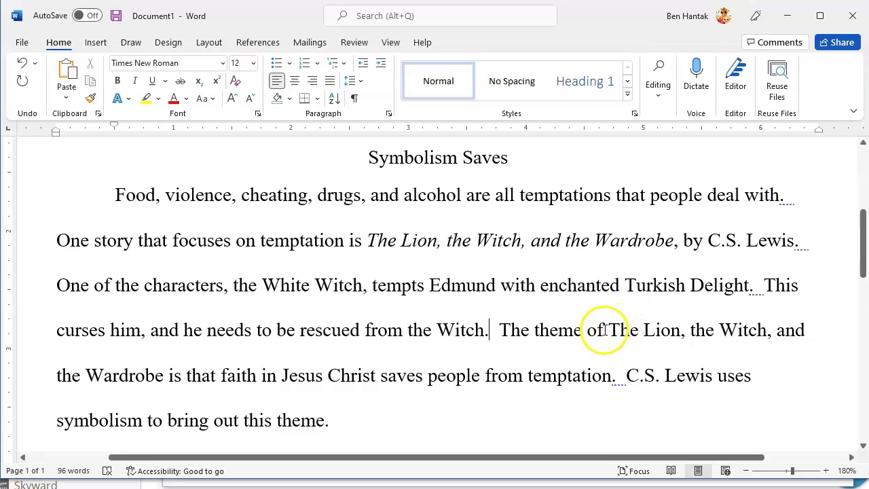
Replace the book title and "is" in the thesis with "this story is", so it begins "The theme of this story is"
left_click_drag(608, 330, 165, 376)
type("this story is")
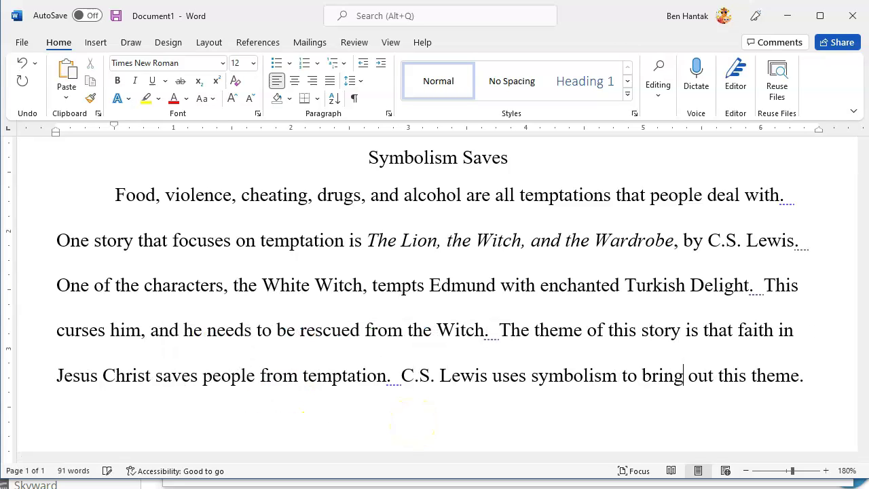
left_click(683, 374)
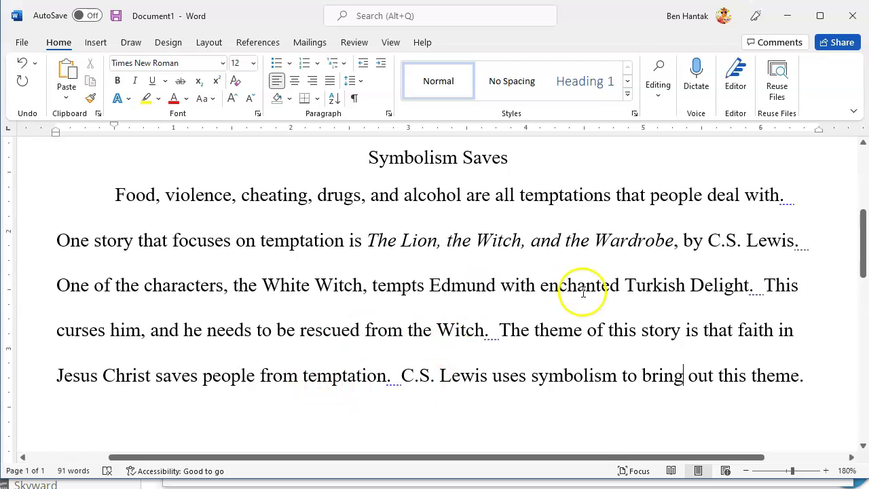
Start a new indented paragraph after the introduction's last sentence
left_click_drag(864, 248, 864, 262)
left_click(816, 328)
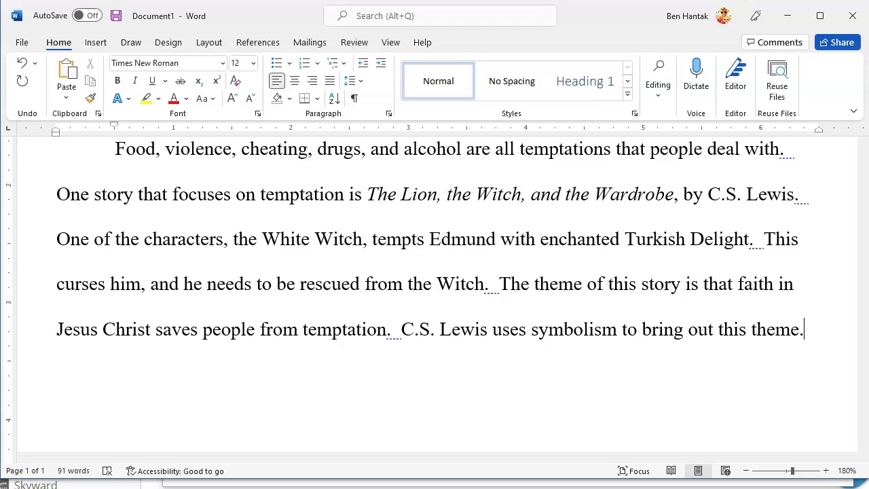
key("Return")
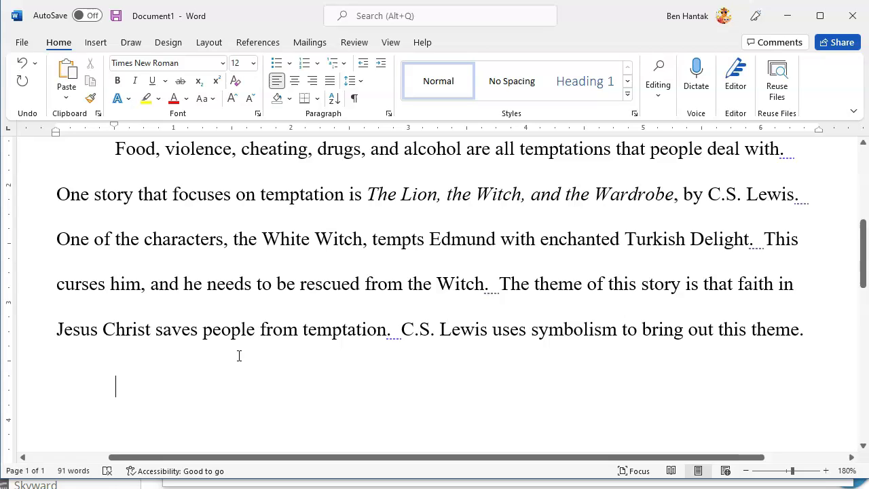
left_click(207, 353)
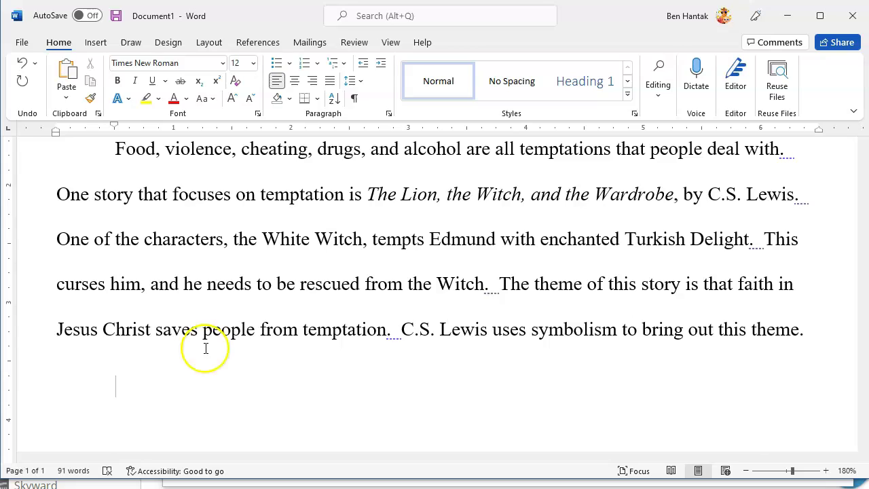
left_click(85, 333)
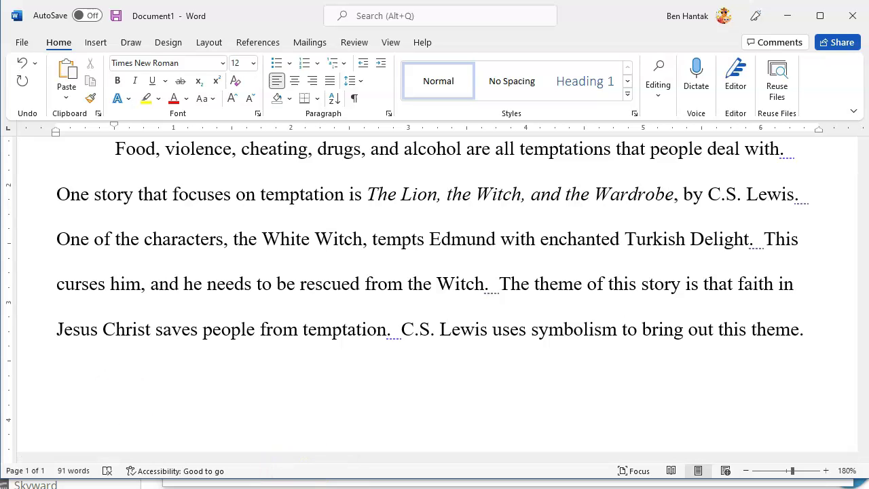
Copy the Body Paragraph #1 topic sentence from LWW Essay Outline 3rd Hour.docx and paste it into the essay's new paragraph
left_click(387, 486)
left_click(349, 450)
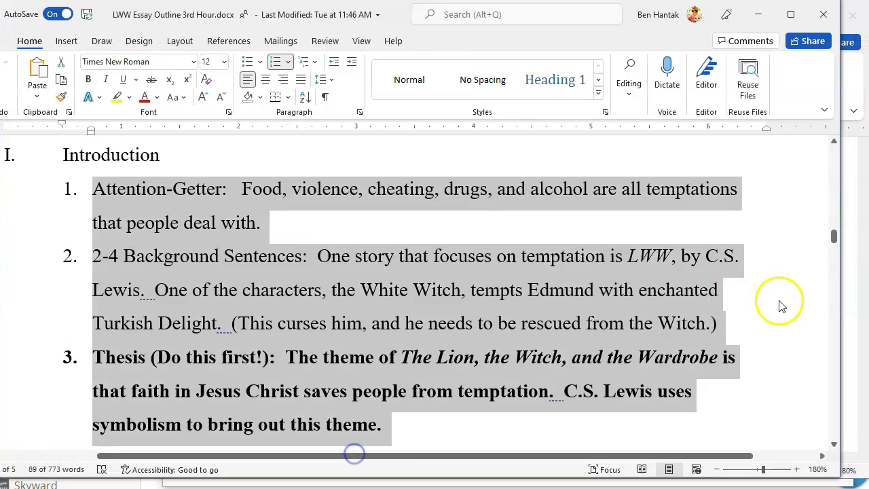
left_click_drag(835, 235, 834, 247)
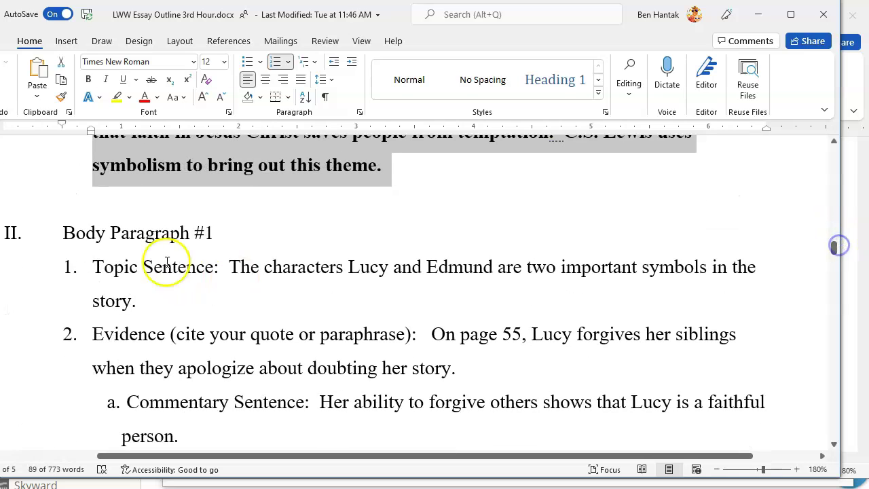
left_click_drag(149, 298, 235, 271)
key("ctrl+c")
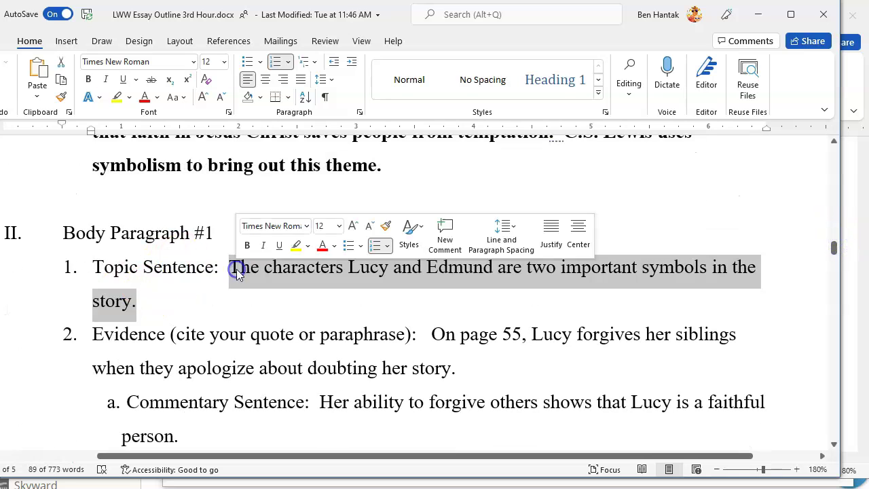
mouse_move(386, 484)
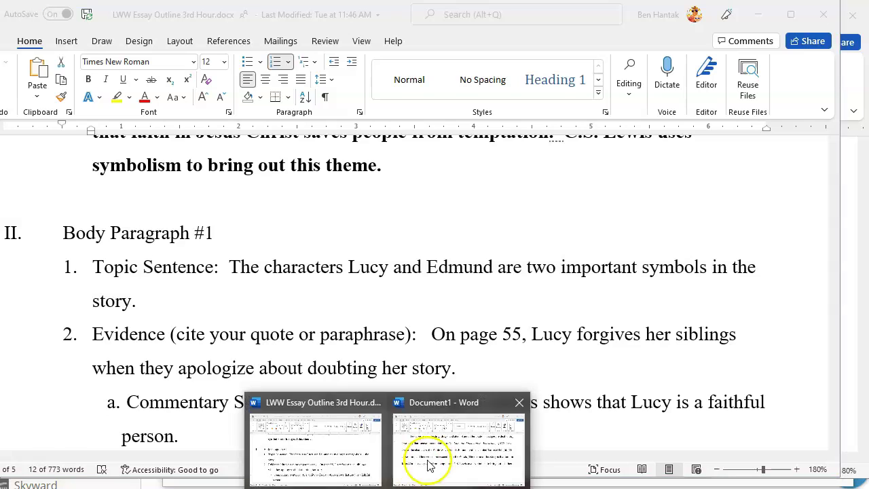
left_click(435, 461)
key("ctrl+v")
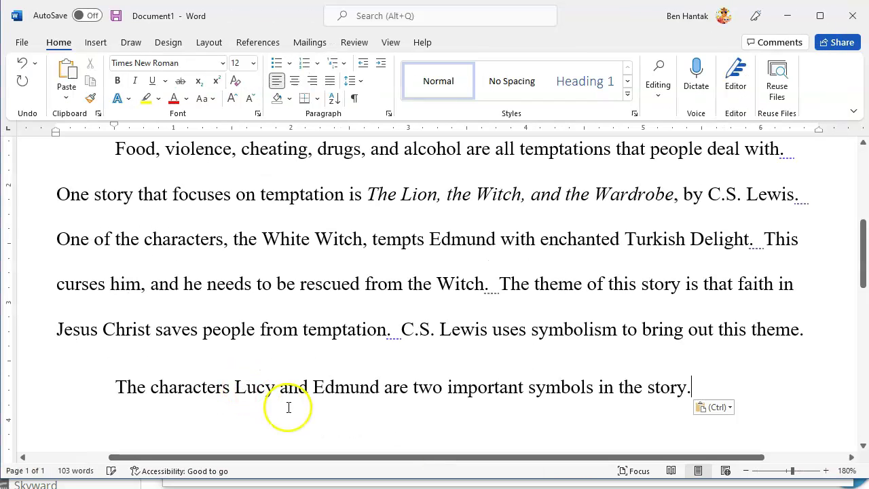
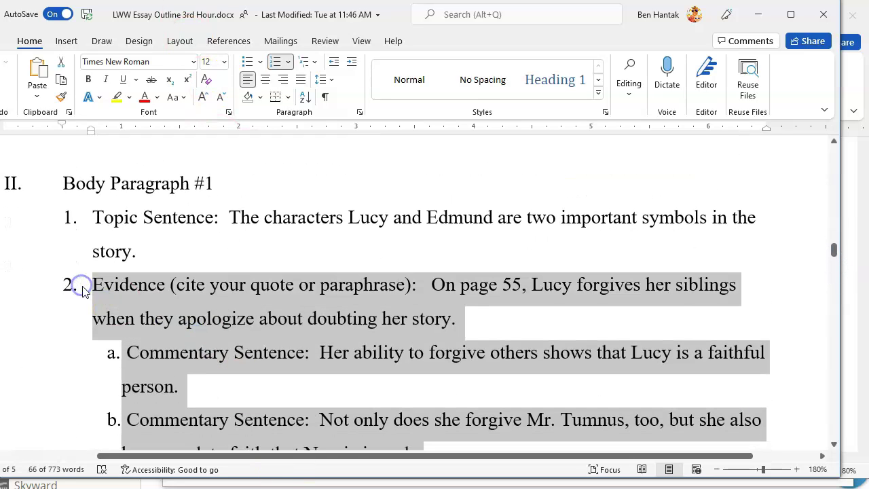
Paste the outline's copied evidence and commentary items after the topic sentence, answering No to preferring two spaces between sentences
left_click(386, 482)
left_click(325, 446)
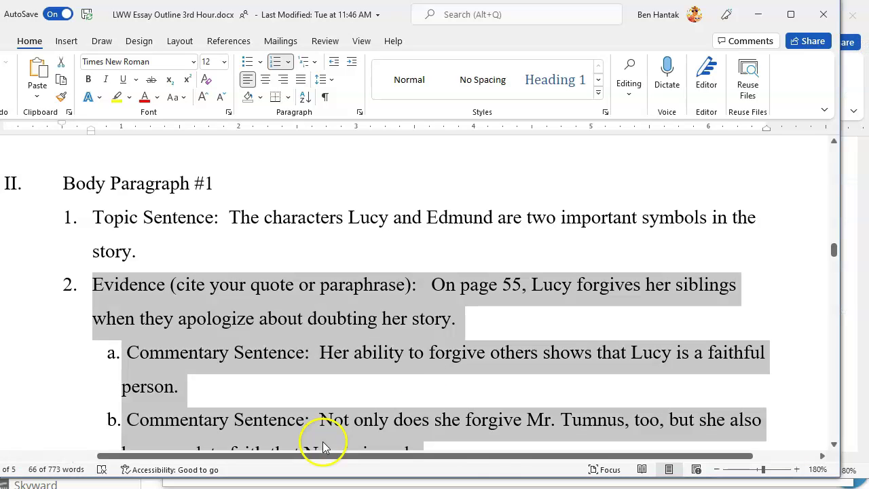
left_click(386, 483)
left_click(460, 450)
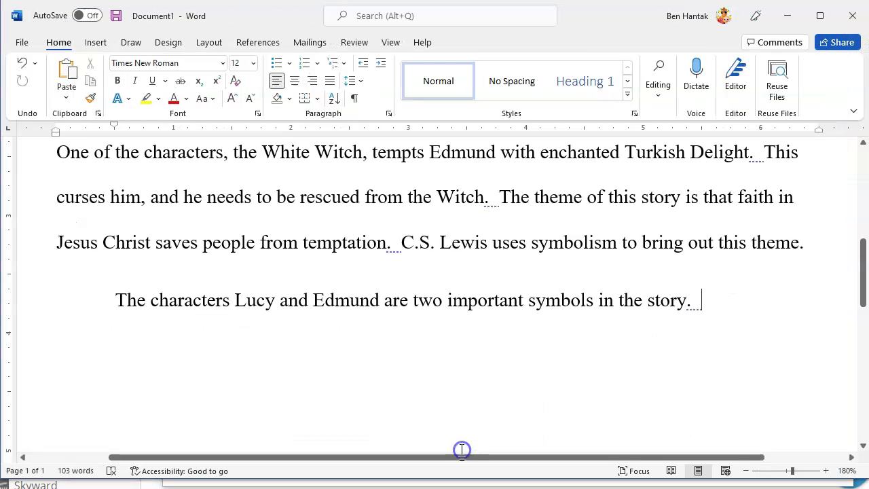
right_click(702, 303)
left_click(687, 385)
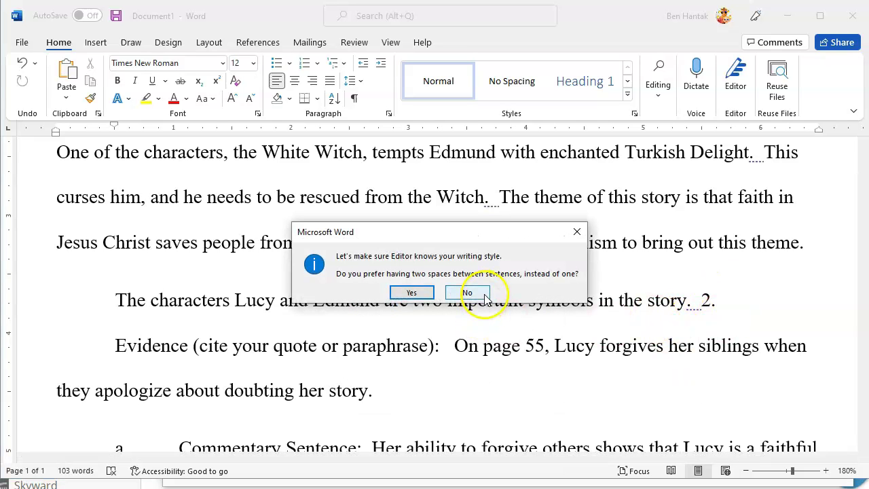
left_click(467, 292)
Delete the numbering and the evidence and commentary labels from the pasted text, joining all its sentences to the body paragraph
left_click_drag(855, 304, 855, 291)
left_click_drag(442, 358, 699, 304)
key("BackSpace")
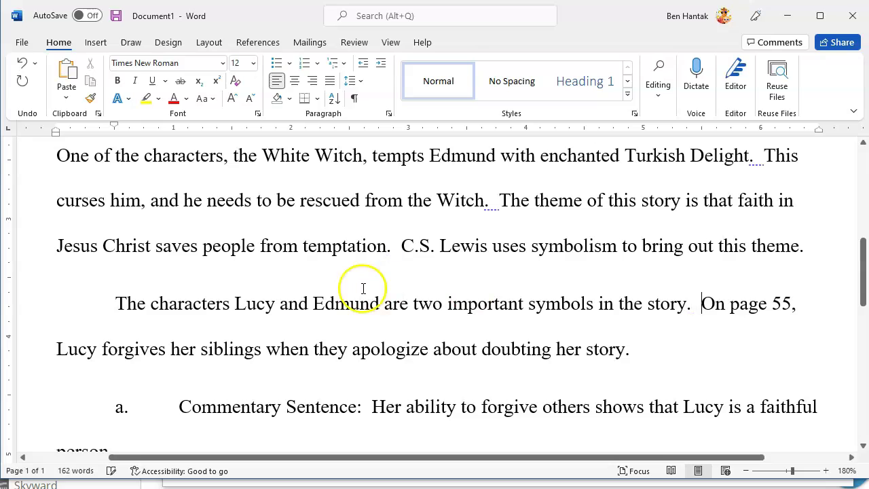
left_click_drag(370, 408, 46, 409)
key("BackSpace")
key("BackSpace")
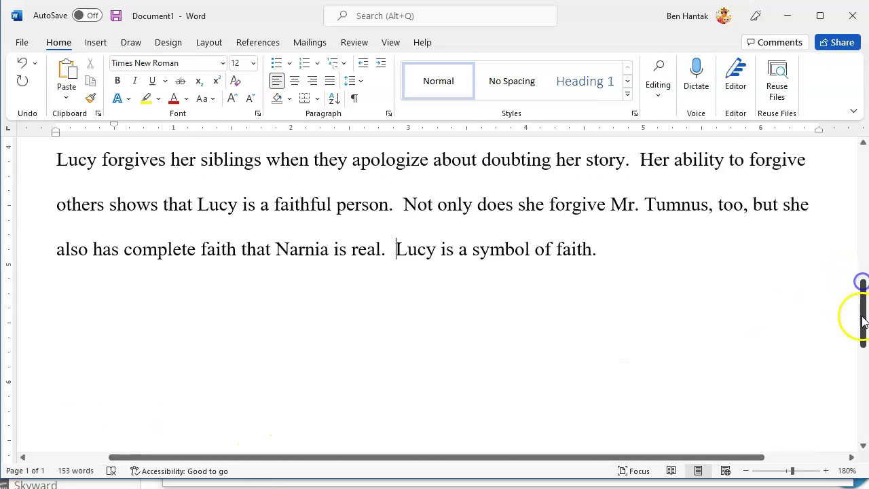
Check the outline's remaining Body Paragraph #1 items, return to the essay and add "Edmund, however," at the body paragraph's end
left_click_drag(865, 306, 862, 281)
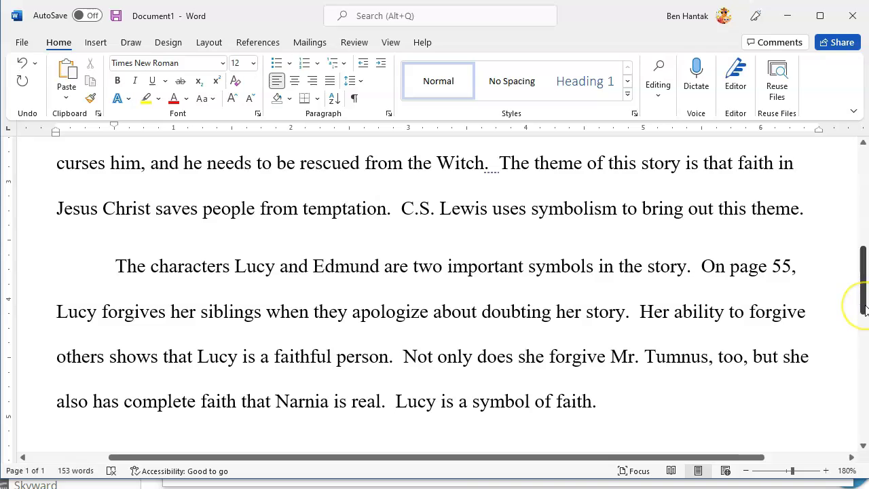
mouse_move(387, 485)
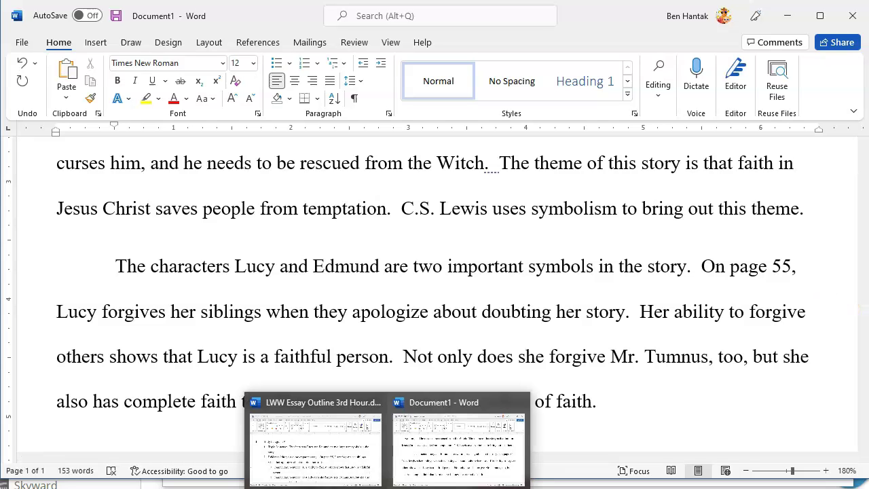
left_click(266, 441)
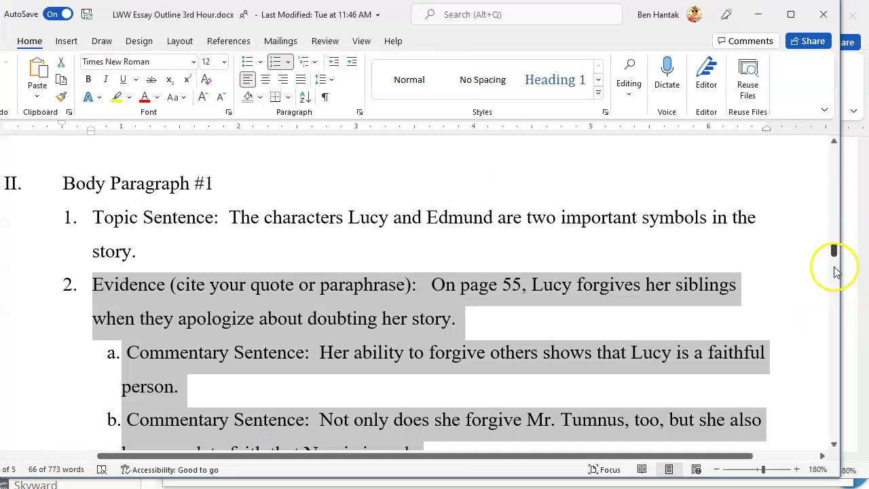
left_click_drag(837, 250, 843, 280)
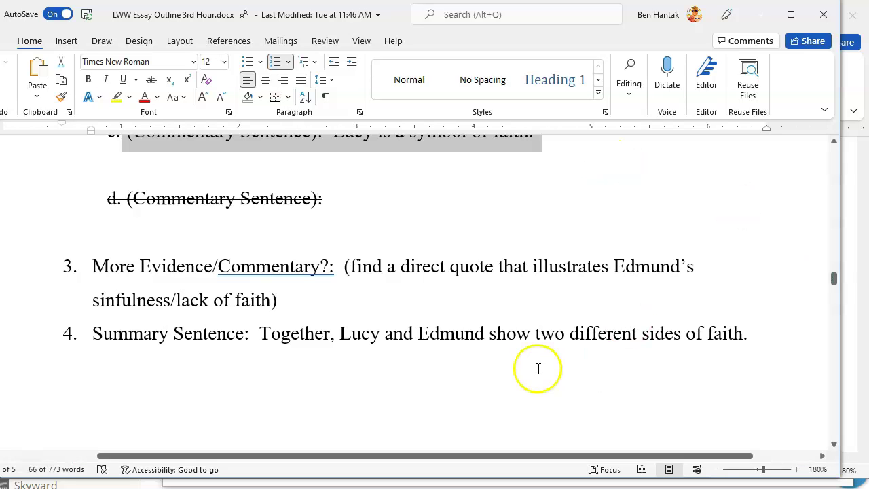
left_click(387, 485)
left_click(481, 462)
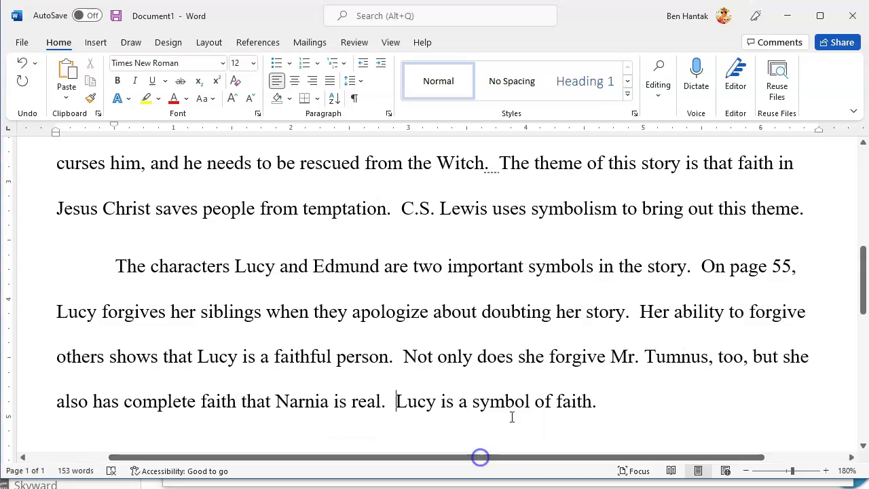
left_click_drag(863, 306, 863, 307)
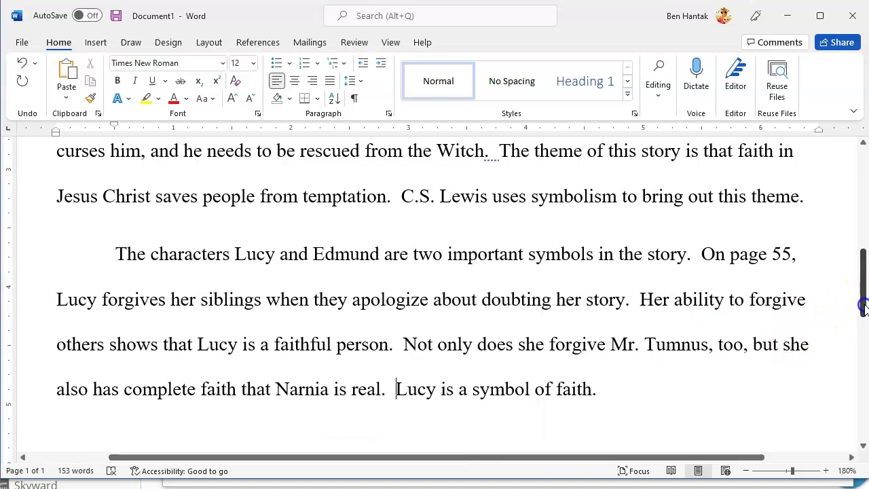
left_click(623, 389)
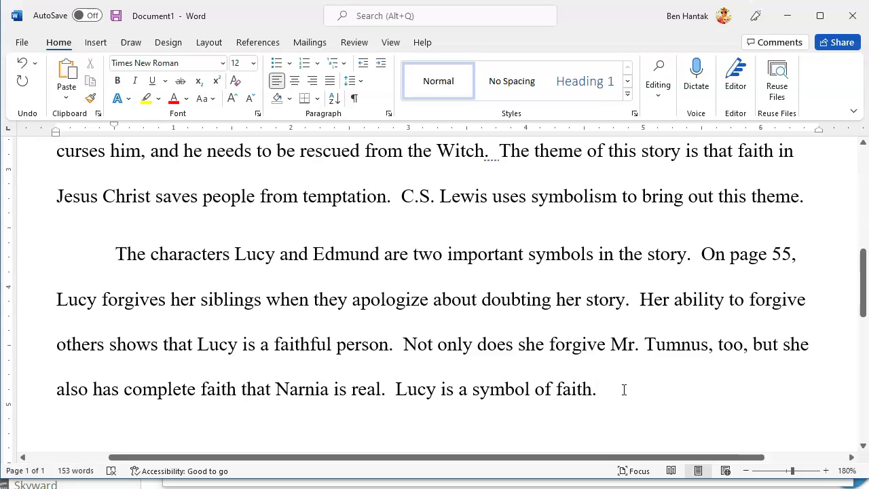
type("Edmund, however,")
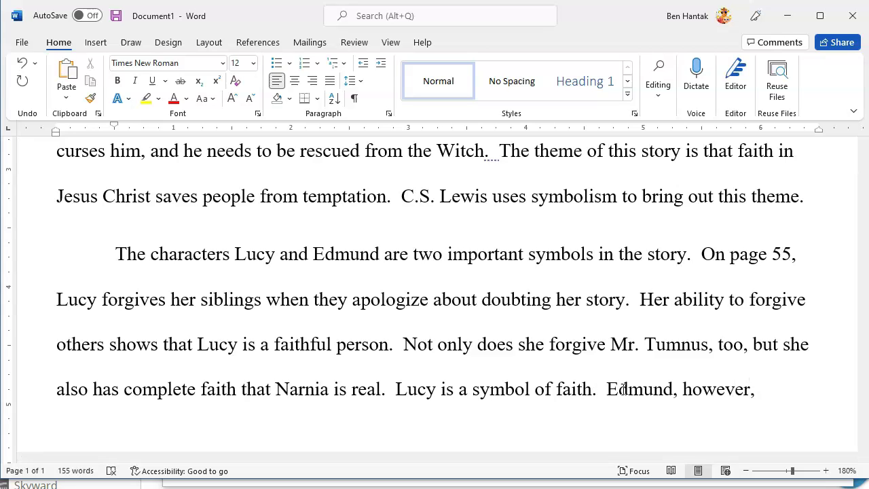
key("Left")
key("Left")
key("Left")
key("Left")
key("Left")
key("Left")
key("Left")
key("Left")
key("Left")
key("Left")
key("Left")
key("Left")
key("Left")
key("Left")
key("Left")
key("Left")
key("Left")
key("Left")
key("Left")
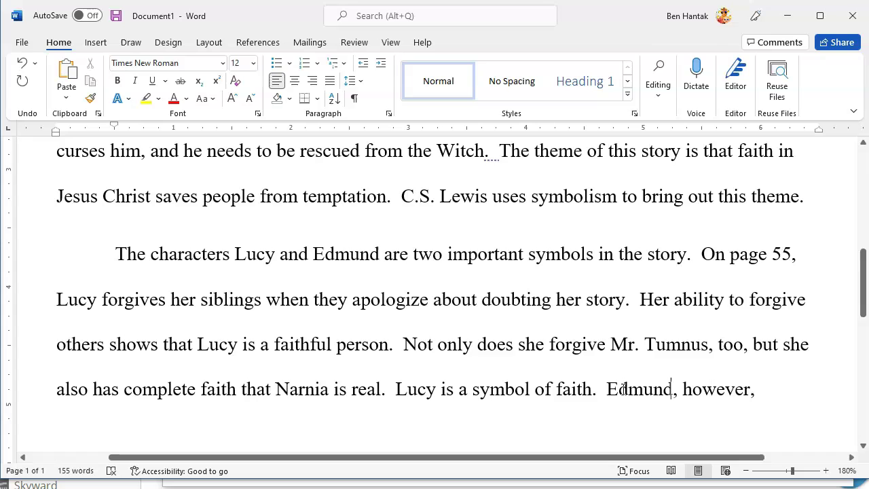
key("Right")
key("Right")
key("Right")
key("Right")
key("Right")
key("Right")
key("Right")
key("Right")
key("Right")
key("Right")
key("Right")
key("Right")
key("Right")
key("Right")
key("Right")
key("Right")
key("Right")
key("Right")
key("Right")
key("Right")
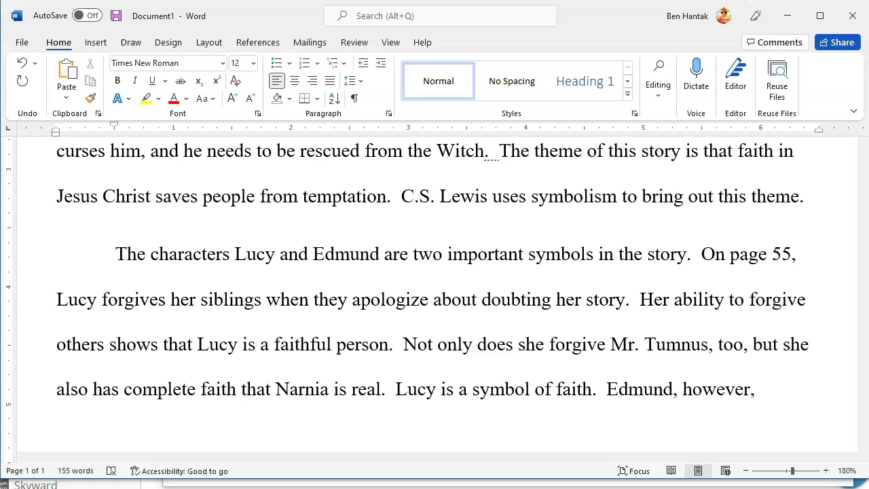
Complete the sentence about Edmund with the quotation "was already more than half on the side of the Witch" and the citation (43)
type("\"was already m")
type("ore than ")
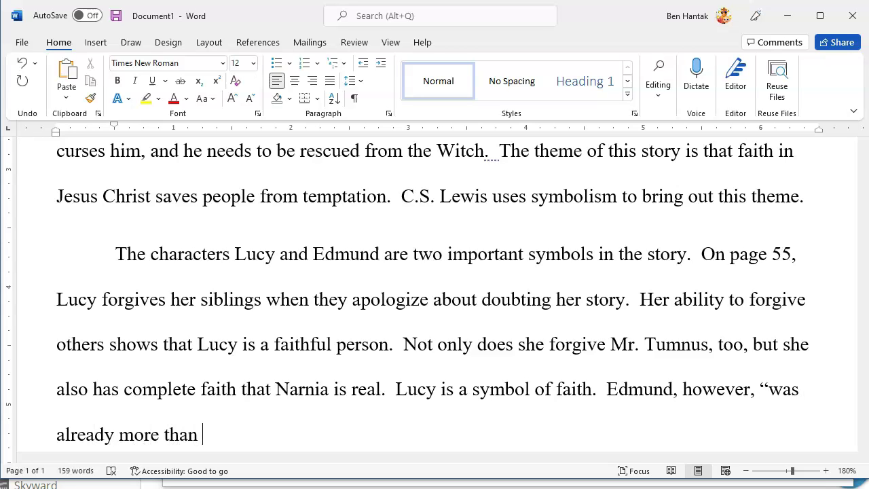
type("half on the side of the ")
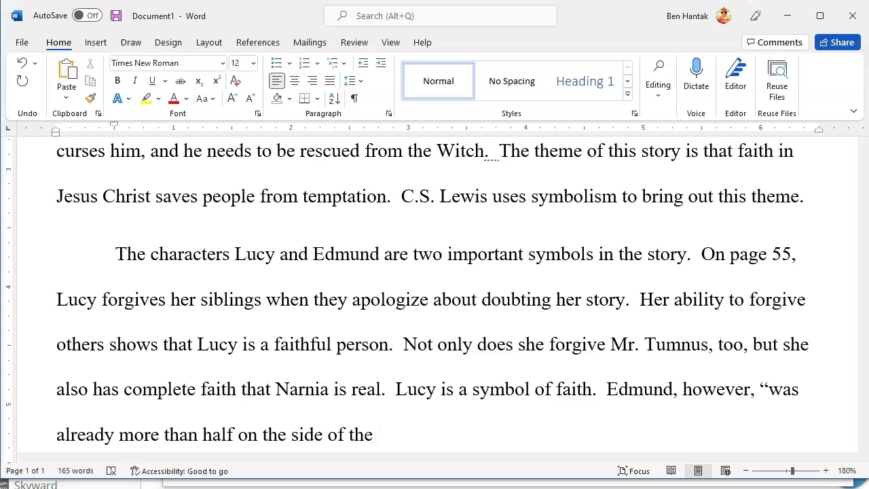
type("Witch")
key("BackSpace")
type("\" ")
type("(")
type("43).")
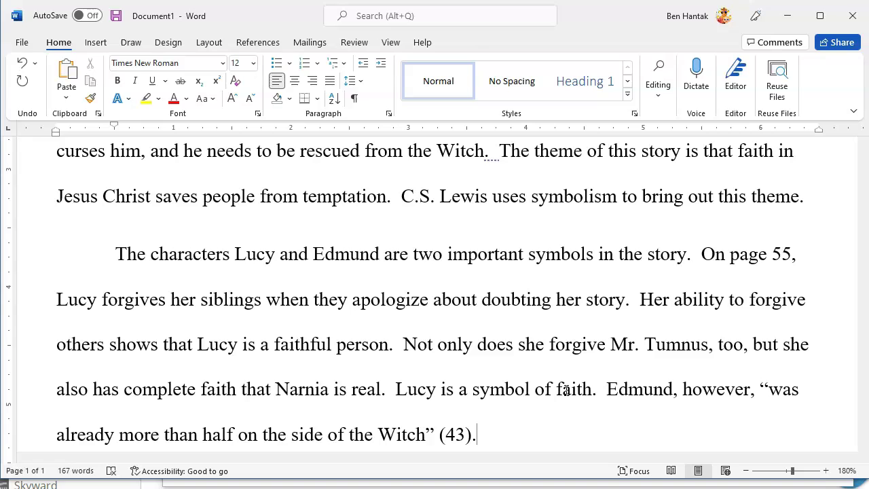
Add the sentence "Unlike Lucy, Peter, and Susan, Edmund is selfish and wants power over his siblings." to the body paragraph's end
left_click(529, 394)
left_click_drag(864, 285, 863, 307)
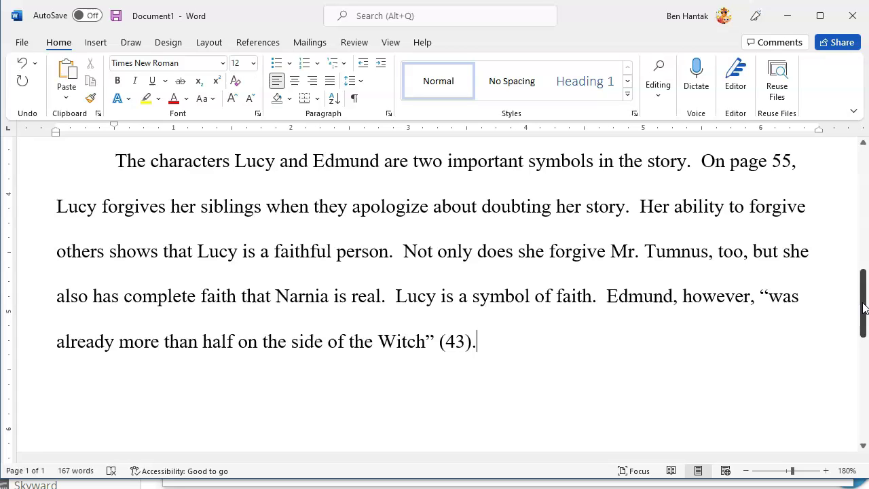
type("Unlike Lucy and")
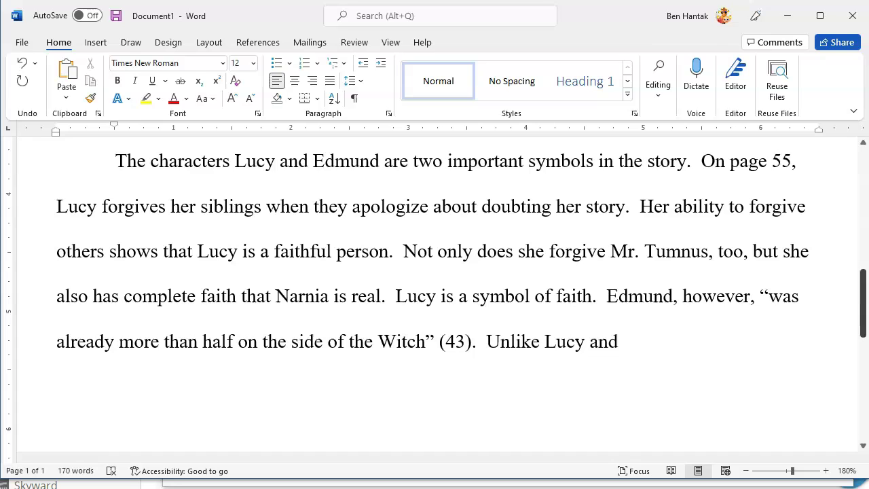
type("her")
key("BackSpace")
key("BackSpace")
key("BackSpace")
key("BackSpace")
key("BackSpace")
key("BackSpace")
key("BackSpace")
key("BackSpace")
type(", Peter, and Sus")
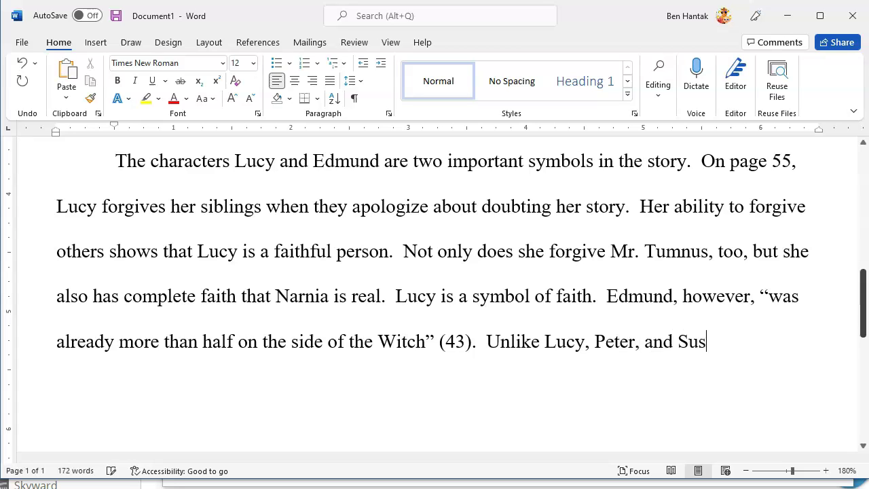
type("an, Edmund ")
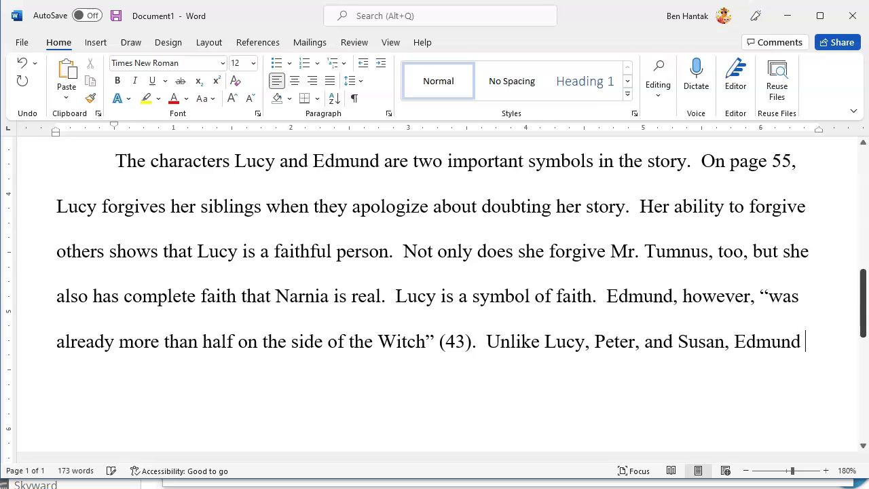
type("is sel")
type("fish and w")
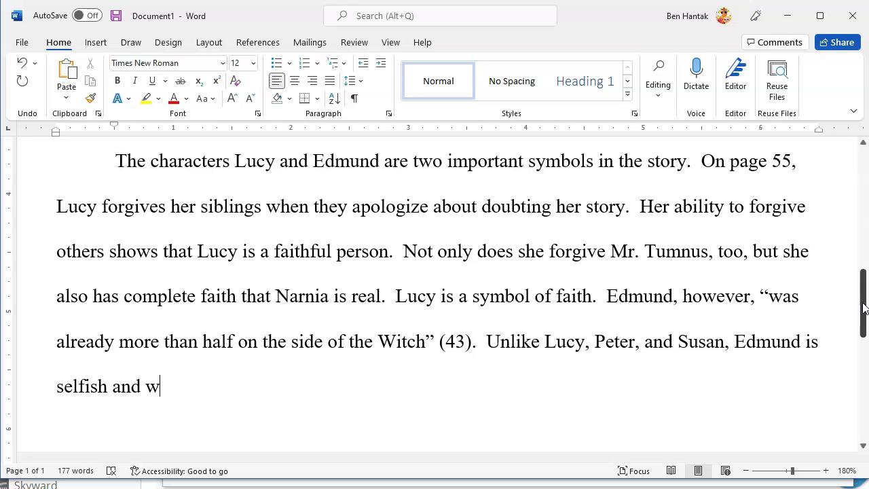
type("ants power over his sibli")
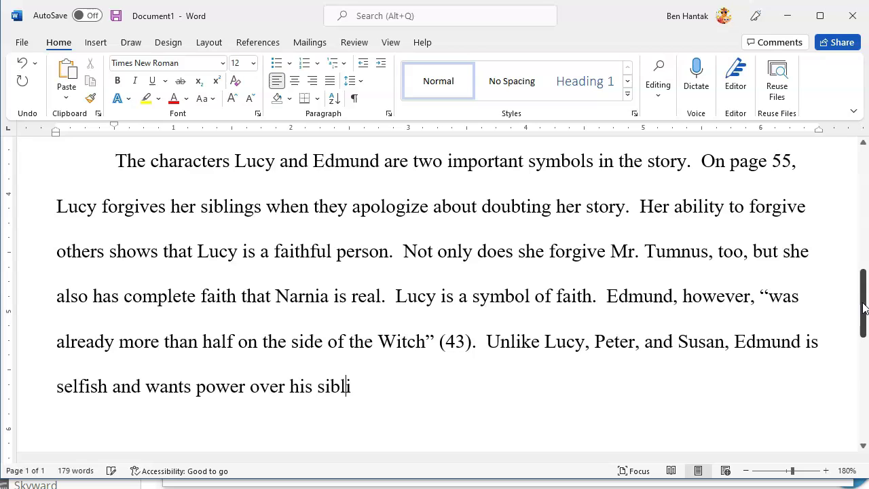
type("ngs.  He ")
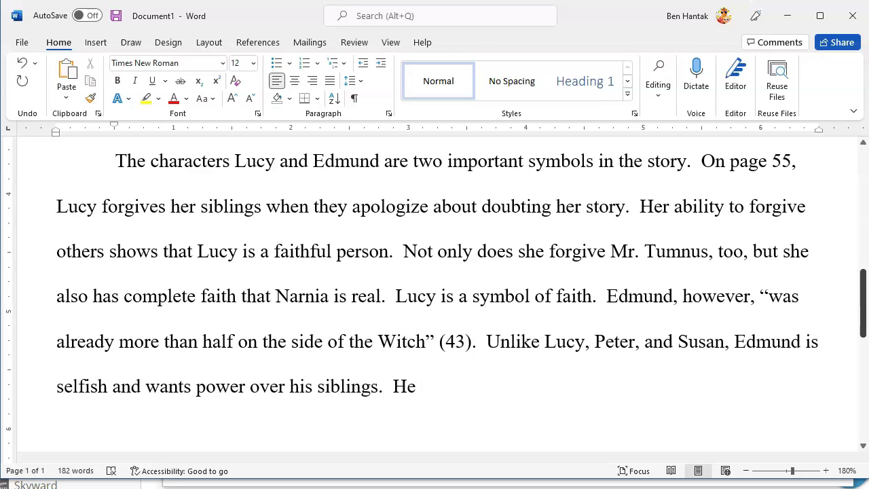
Complete the following sentence so that it reads "He is described as being spiteful, and he represents sinners."
type("is described as being spiteful, and ")
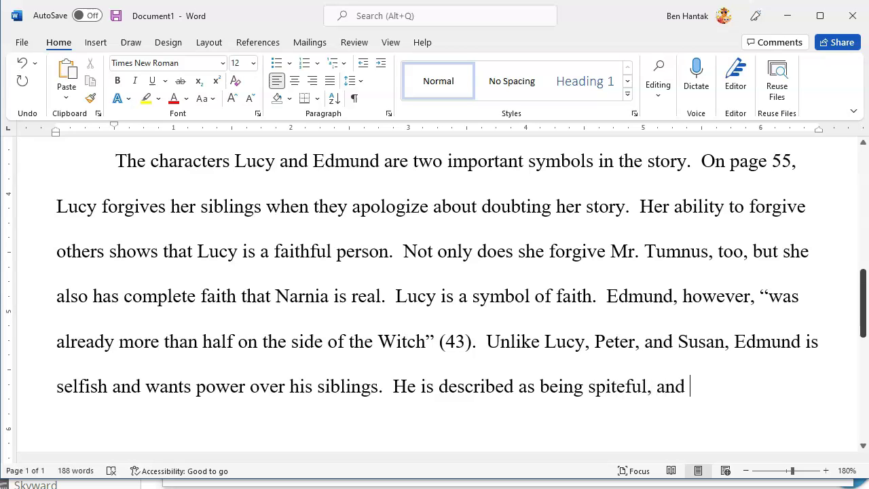
type("rep")
key("BackSpace")
key("BackSpace")
key("BackSpace")
type("he p")
key("BackSpace")
type("represents")
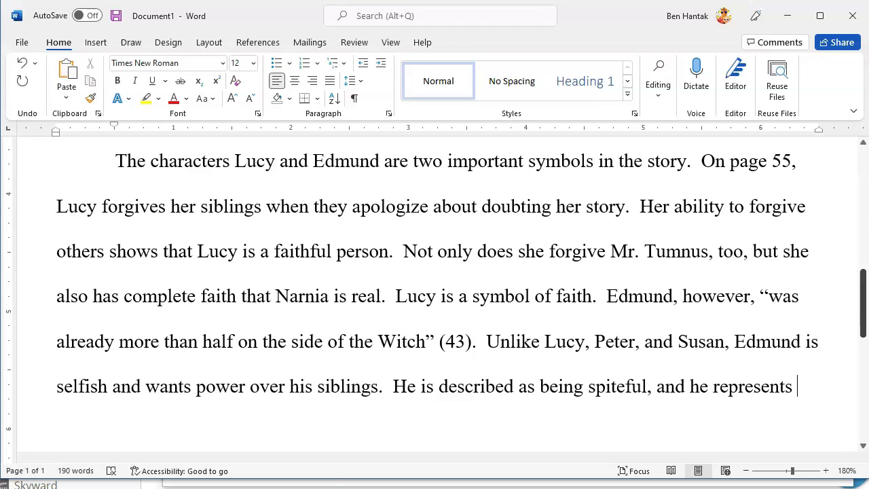
type("sinners.")
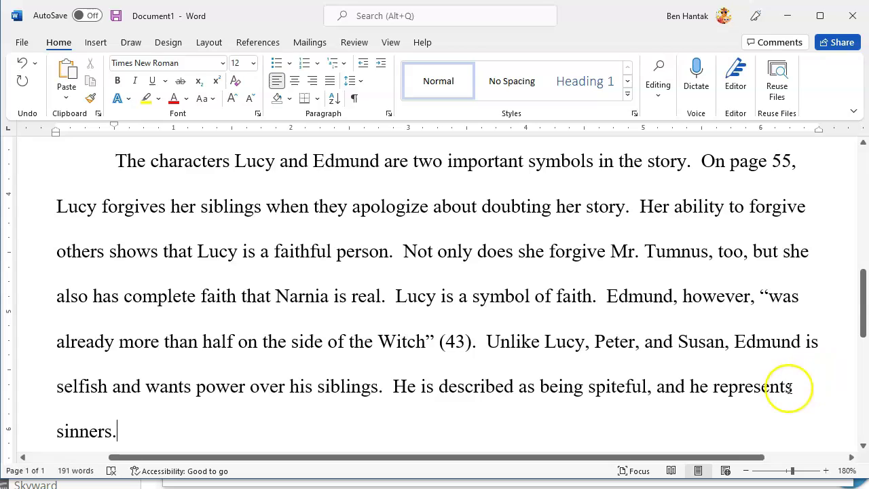
left_click(113, 426)
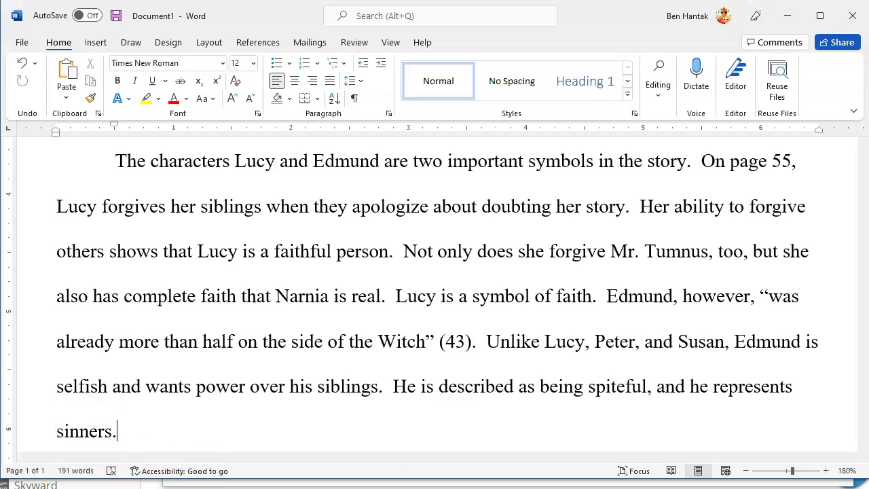
In the essay outline, copy Body Paragraph #1's summary sentence without its label or final period
left_click(388, 483)
left_click(329, 472)
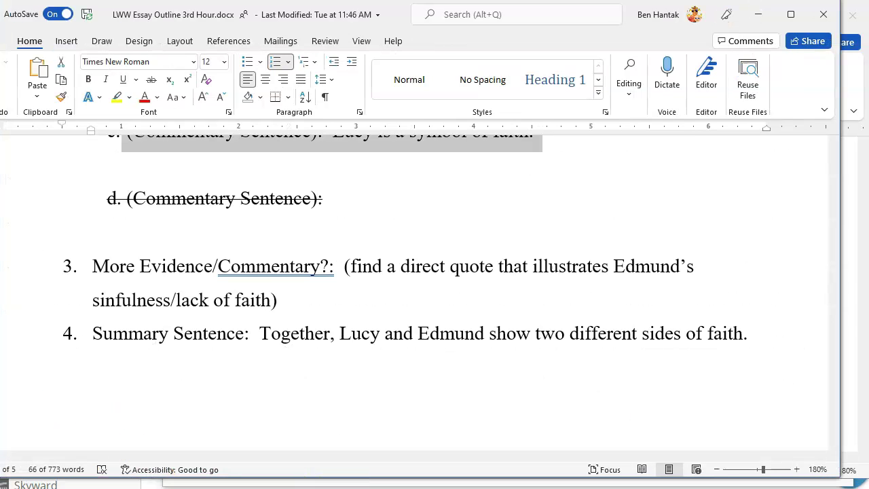
left_click(743, 344)
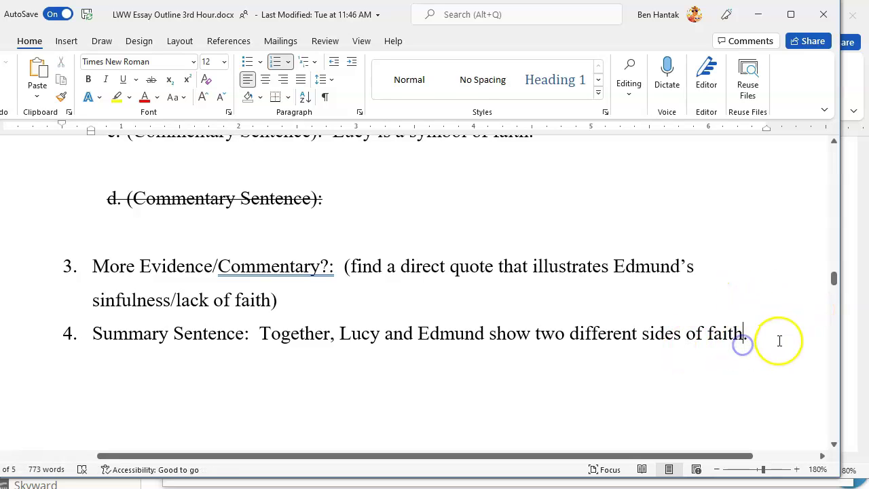
left_click(317, 327, "shift")
left_click_drag(317, 328, 279, 339)
key("ctrl+c")
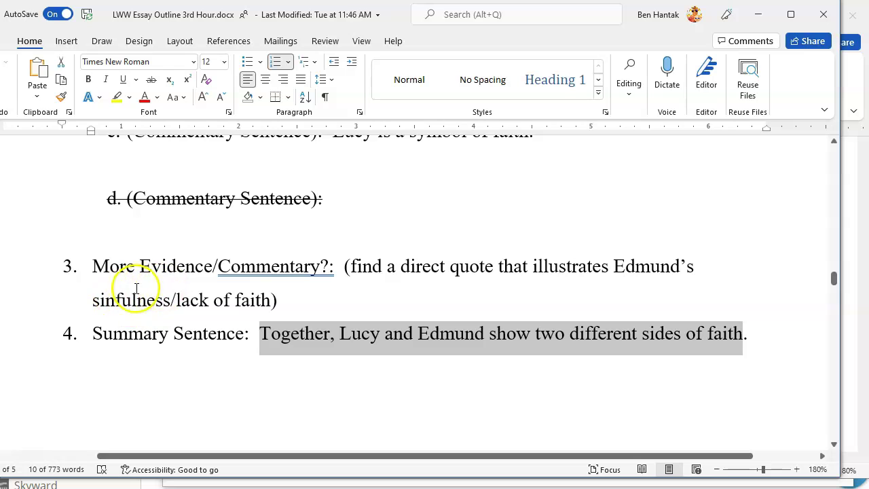
Paste the copied summary sentence at the end of the essay's body paragraph and finish it with a period
left_click(387, 484)
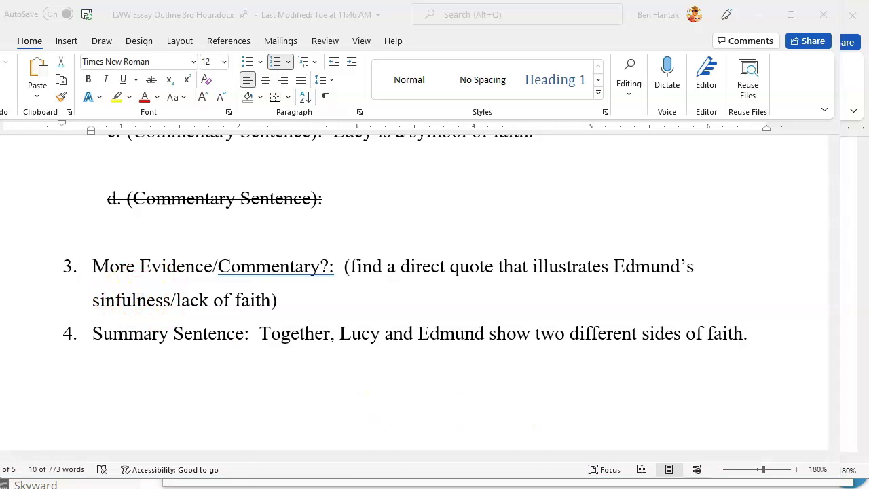
left_click(449, 479)
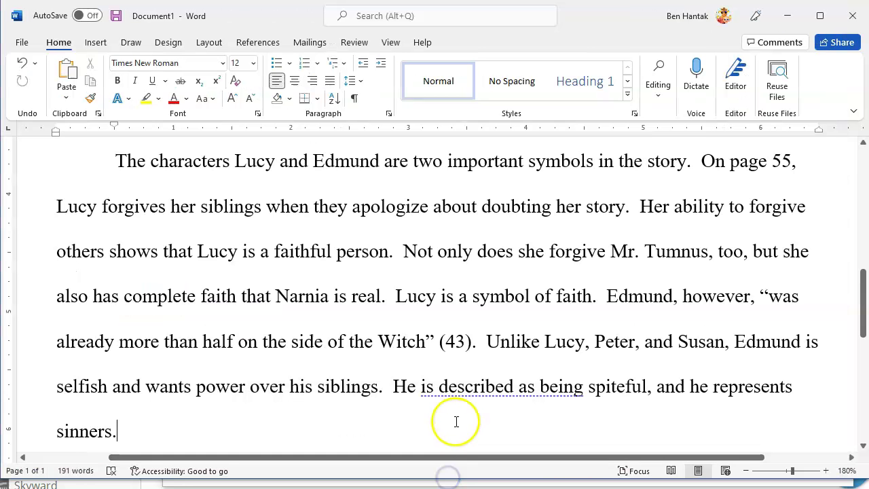
key("ctrl+v")
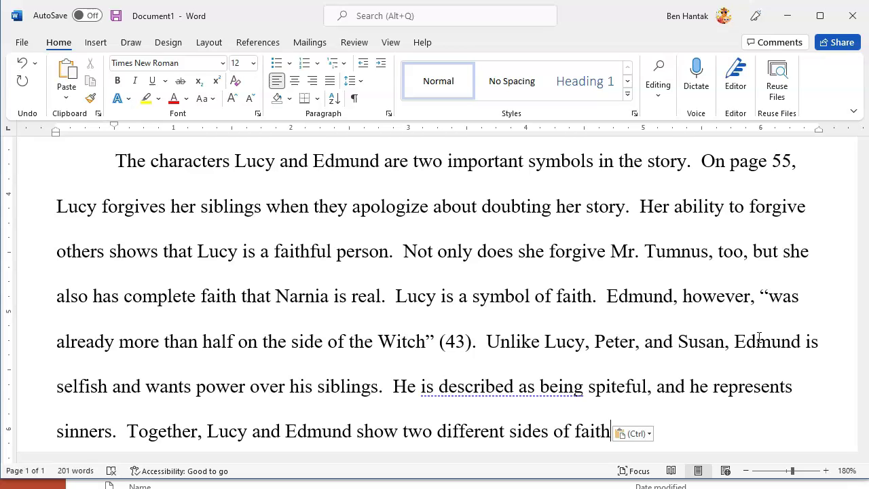
type(".")
scroll(759, 337, "down", 2)
left_click(673, 296)
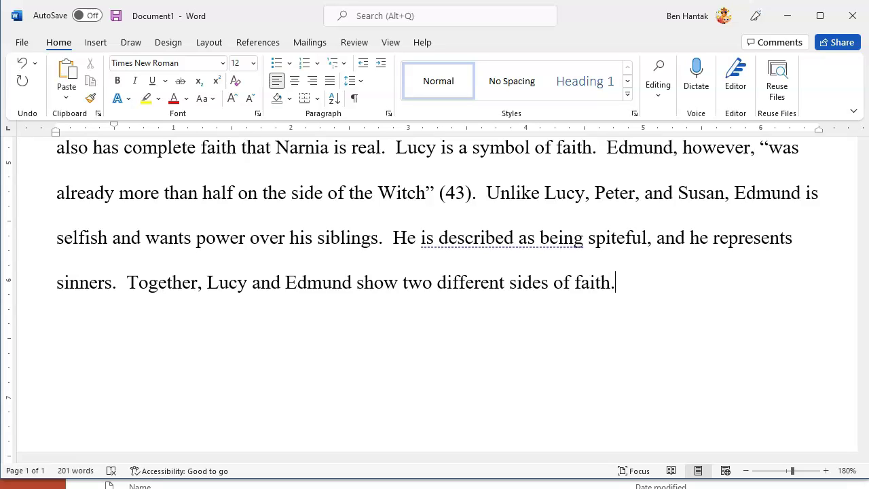
Start a new essay paragraph with the outline's Body Paragraph #2 topic sentence, copied from "Two other characters" to "symbols in LWW."
key("Return")
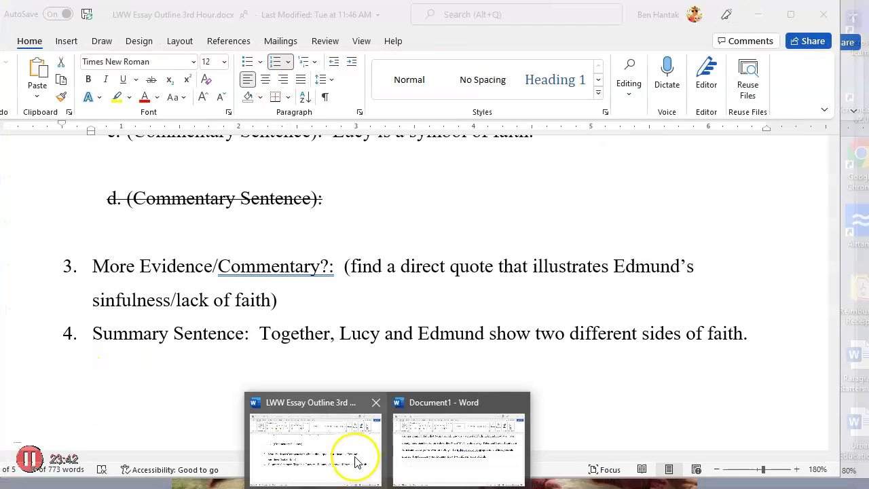
left_click(355, 458)
left_click_drag(835, 279, 834, 291)
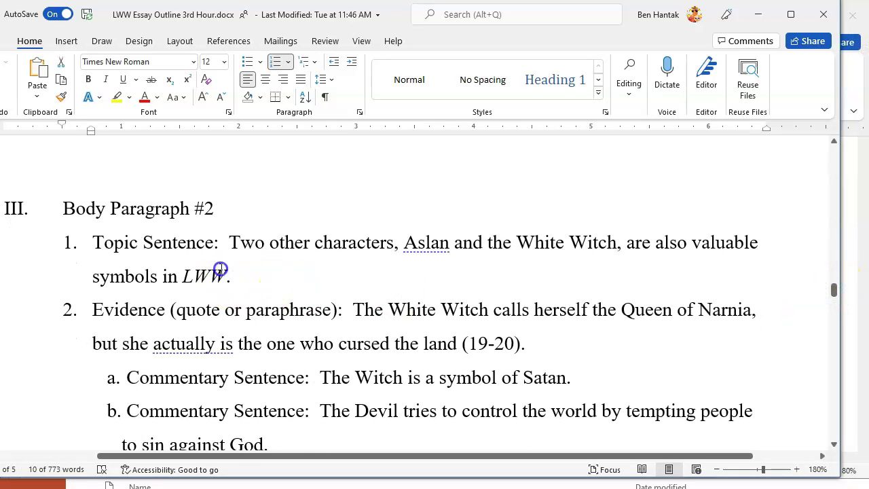
left_click_drag(229, 275, 235, 251)
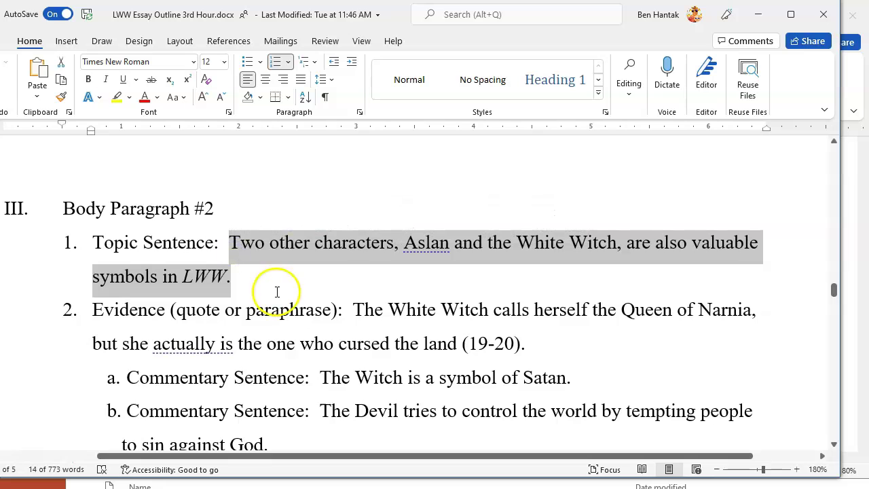
key("ctrl+c")
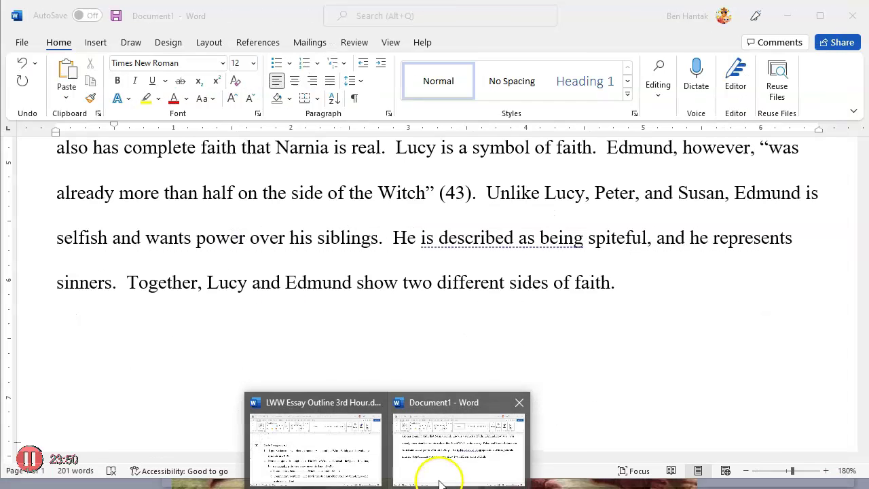
left_click(437, 468)
key("ctrl+v")
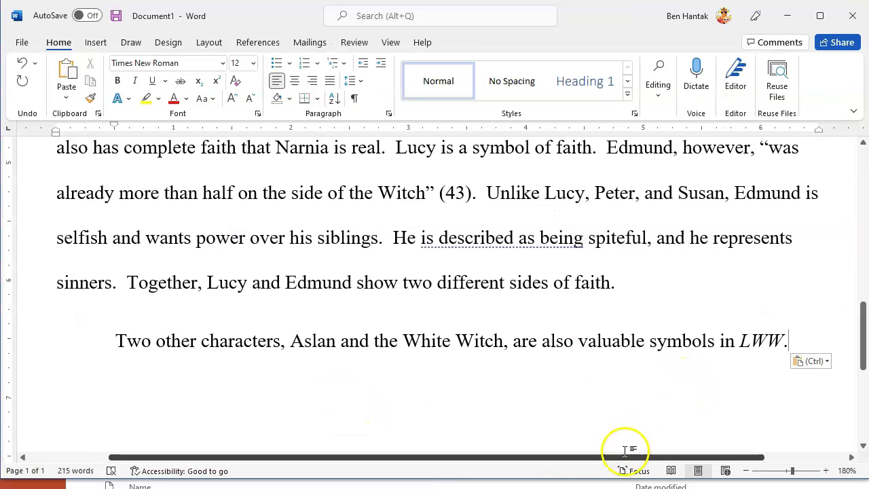
left_click_drag(609, 462, 614, 461)
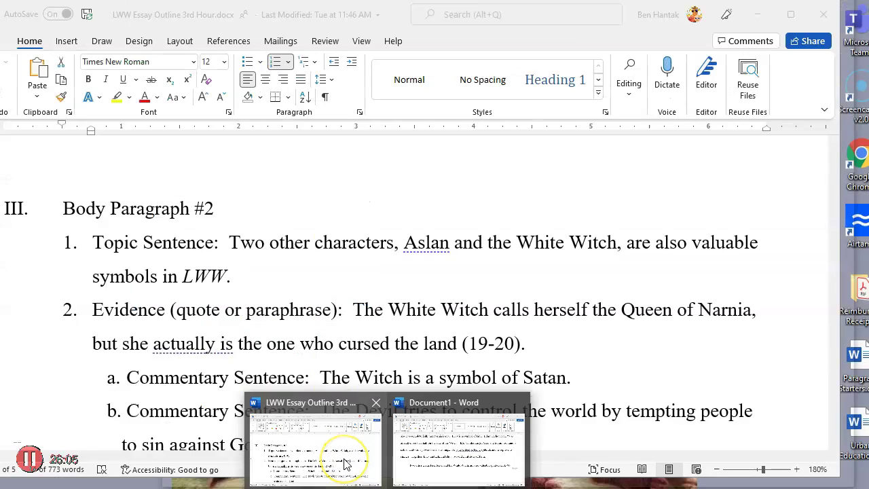
Check the evidence and commentary under the outline's Body Paragraph #2 and return to the essay
left_click(346, 462)
left_click(641, 317)
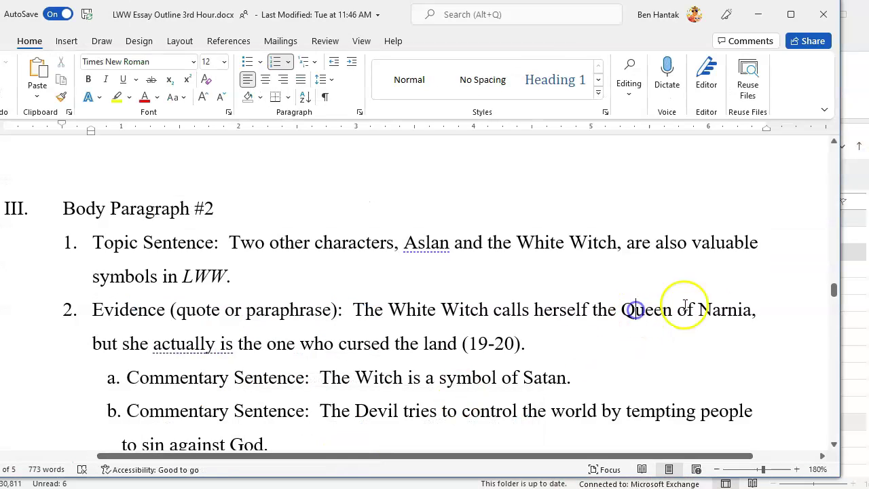
left_click(832, 288)
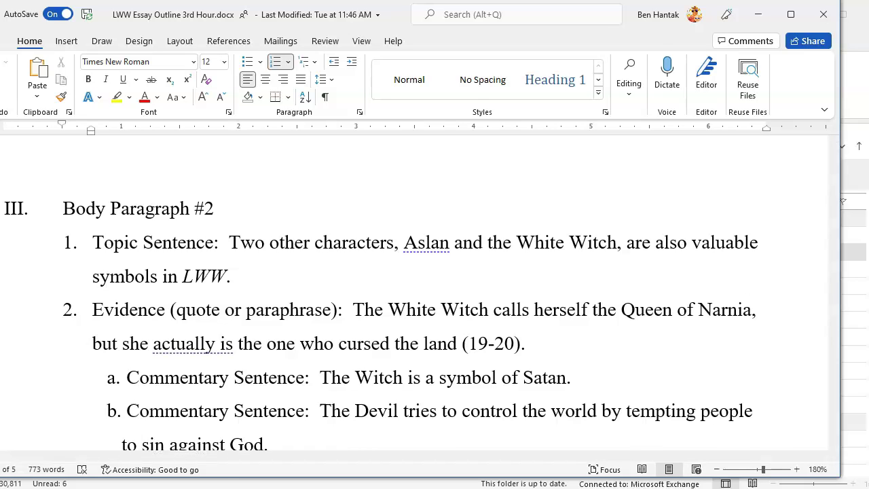
left_click(501, 437)
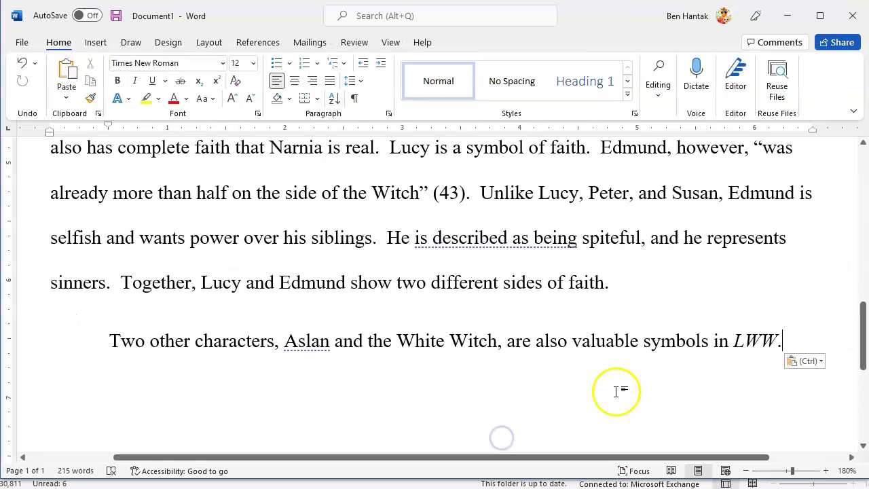